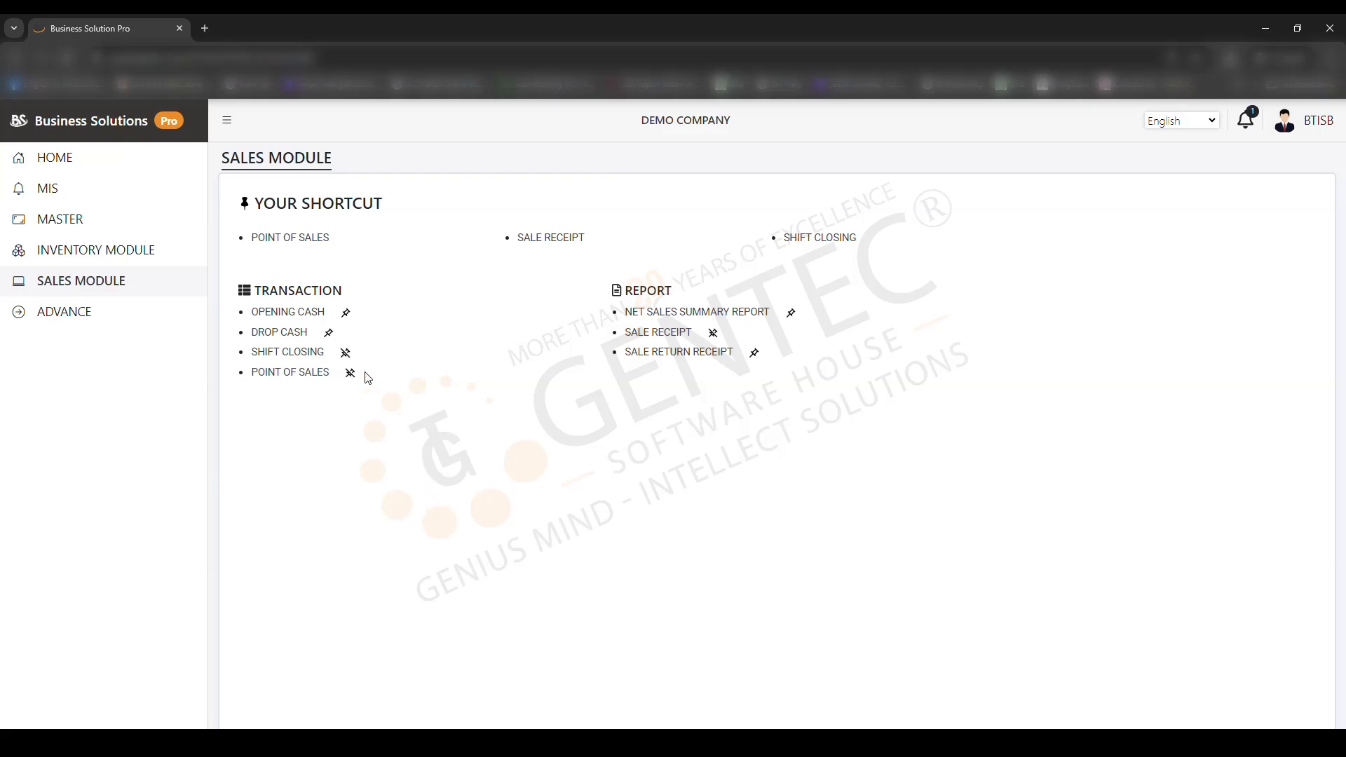
Try to save an opening cash voucher with an amount of 5000
{"action": "left_click", "coordinate": [272, 316]}
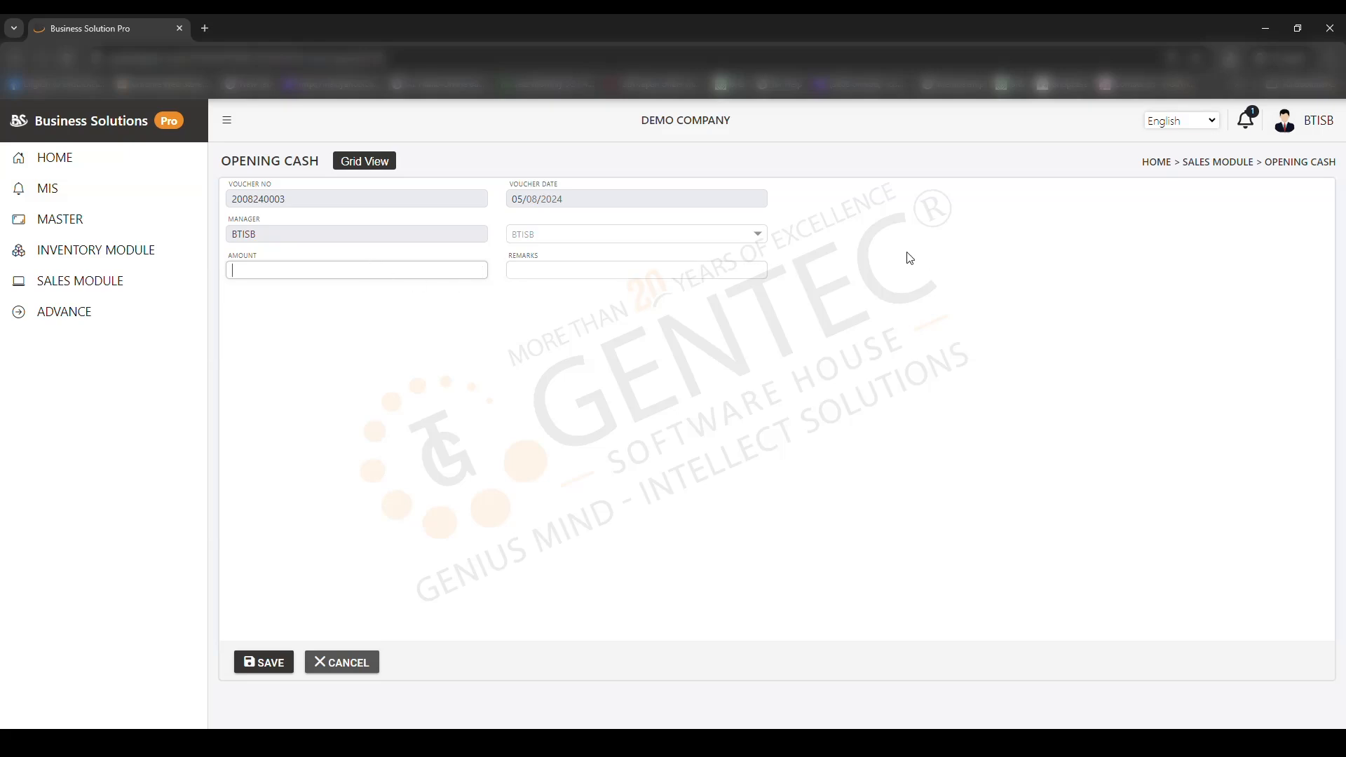
{"action": "type", "text": "5000"}
{"action": "left_click", "coordinate": [578, 269]}
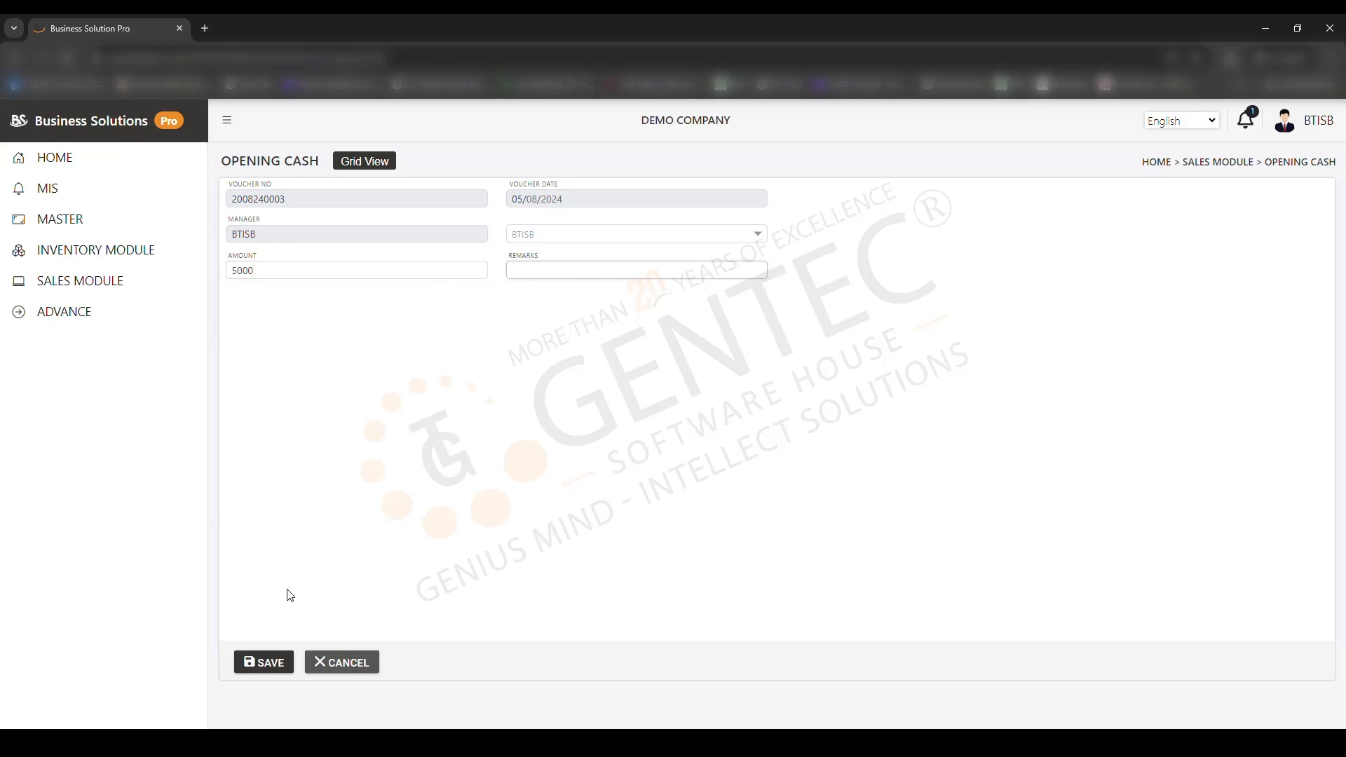
{"action": "left_click", "coordinate": [265, 664]}
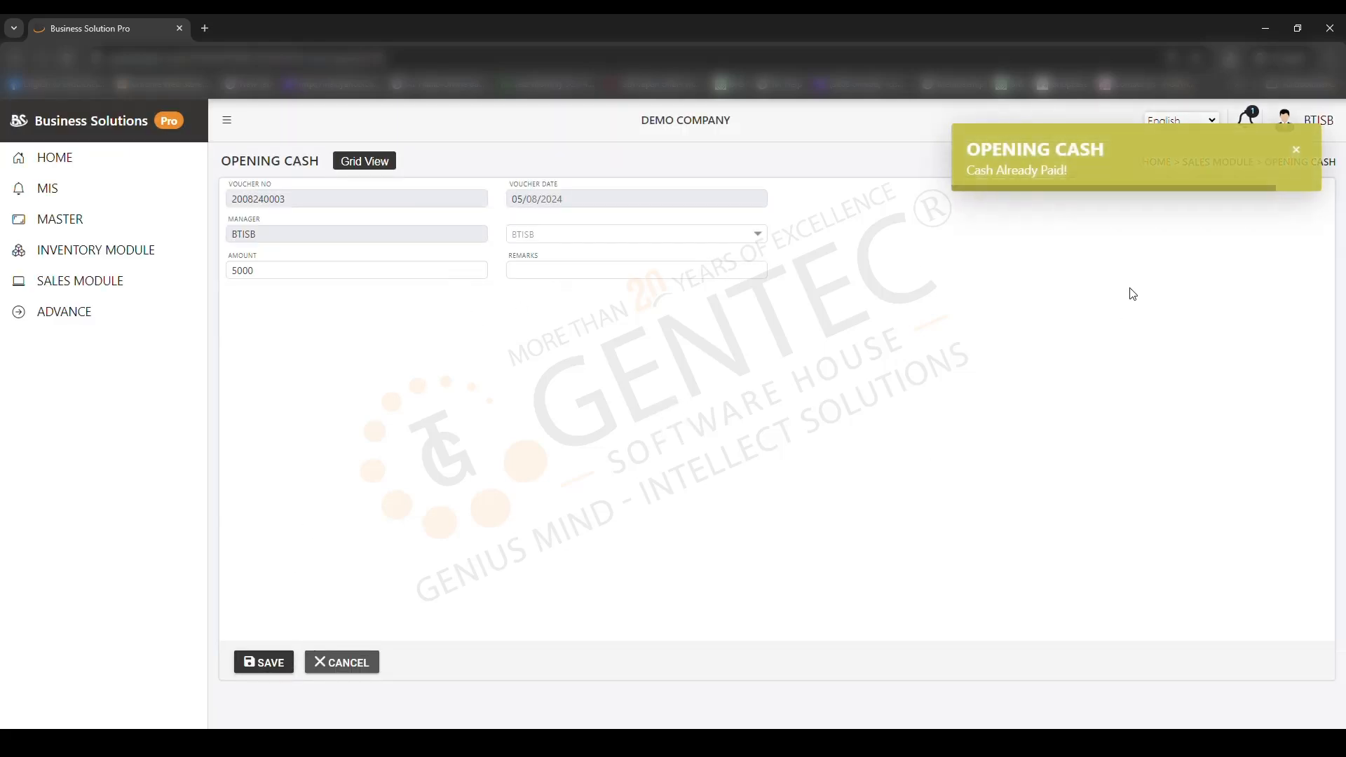
{"action": "left_click_drag", "start_coordinate": [1068, 172], "coordinate": [968, 174]}
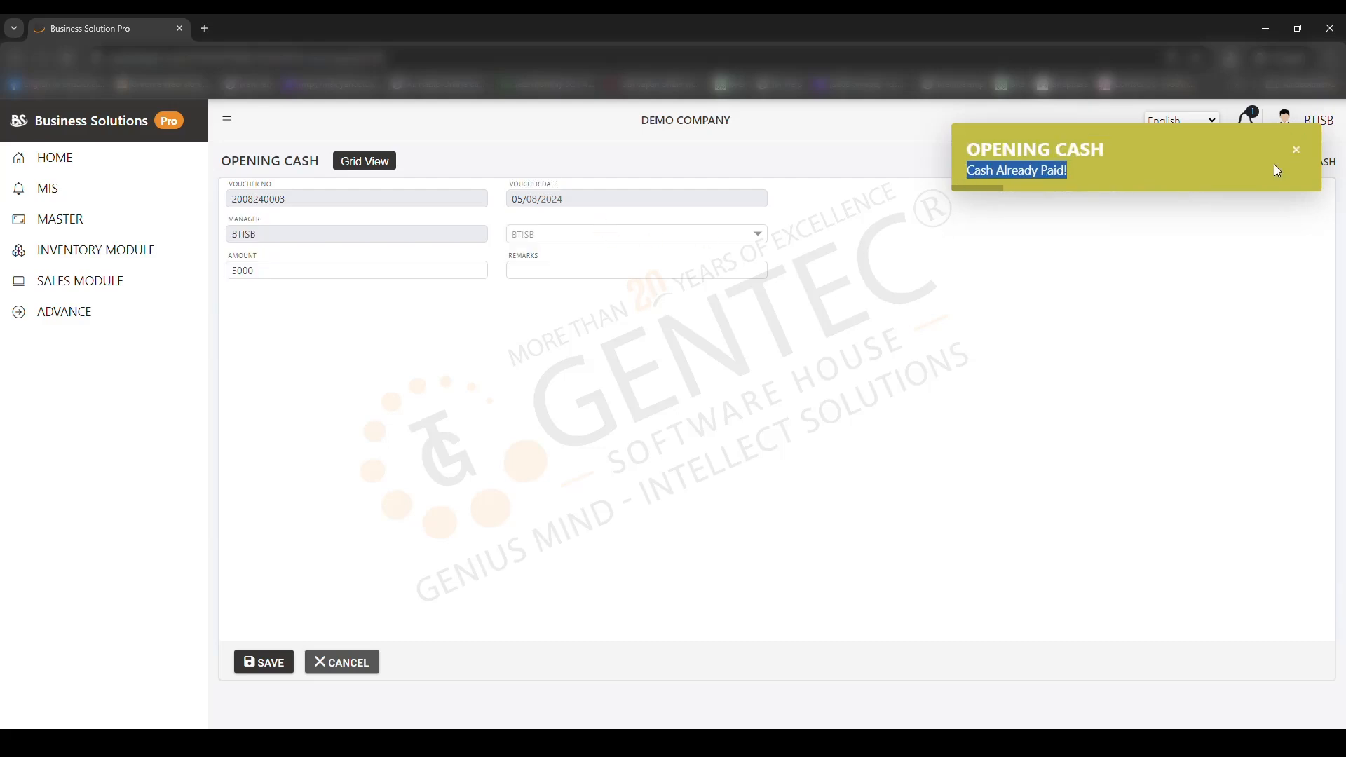
{"action": "left_click", "coordinate": [1293, 149]}
{"action": "left_click_drag", "start_coordinate": [351, 270], "coordinate": [209, 259]}
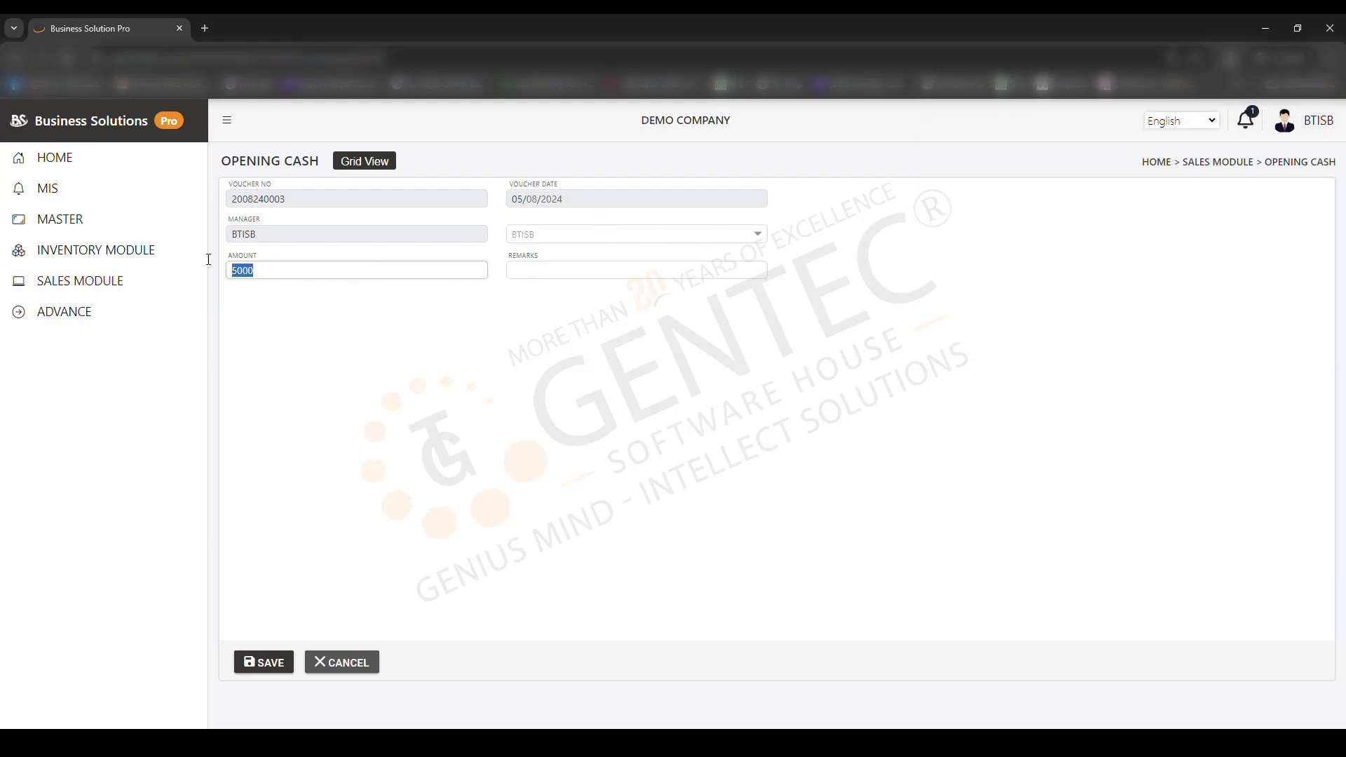
Open the Point of Sales form of the Sales Module to view it
{"action": "left_click", "coordinate": [94, 251]}
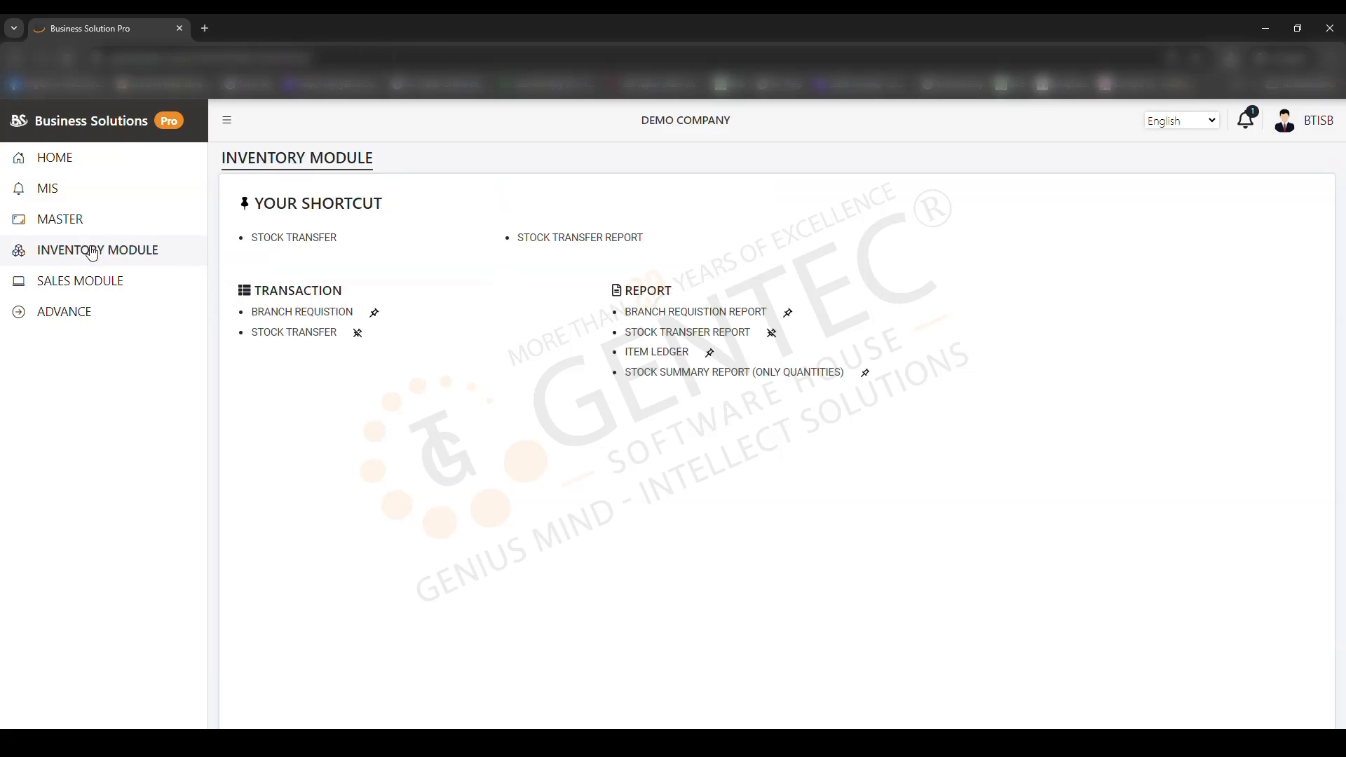
{"action": "left_click", "coordinate": [92, 285]}
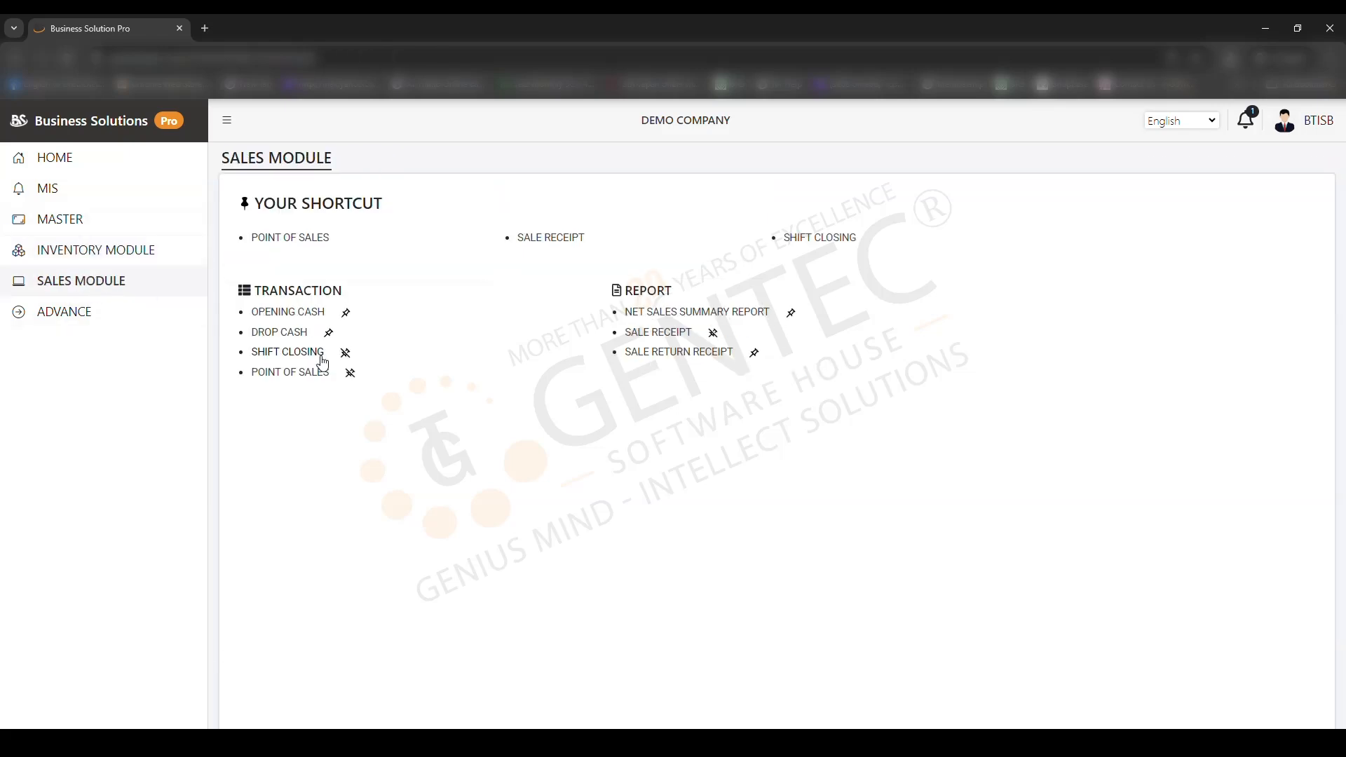
{"action": "left_click", "coordinate": [282, 379]}
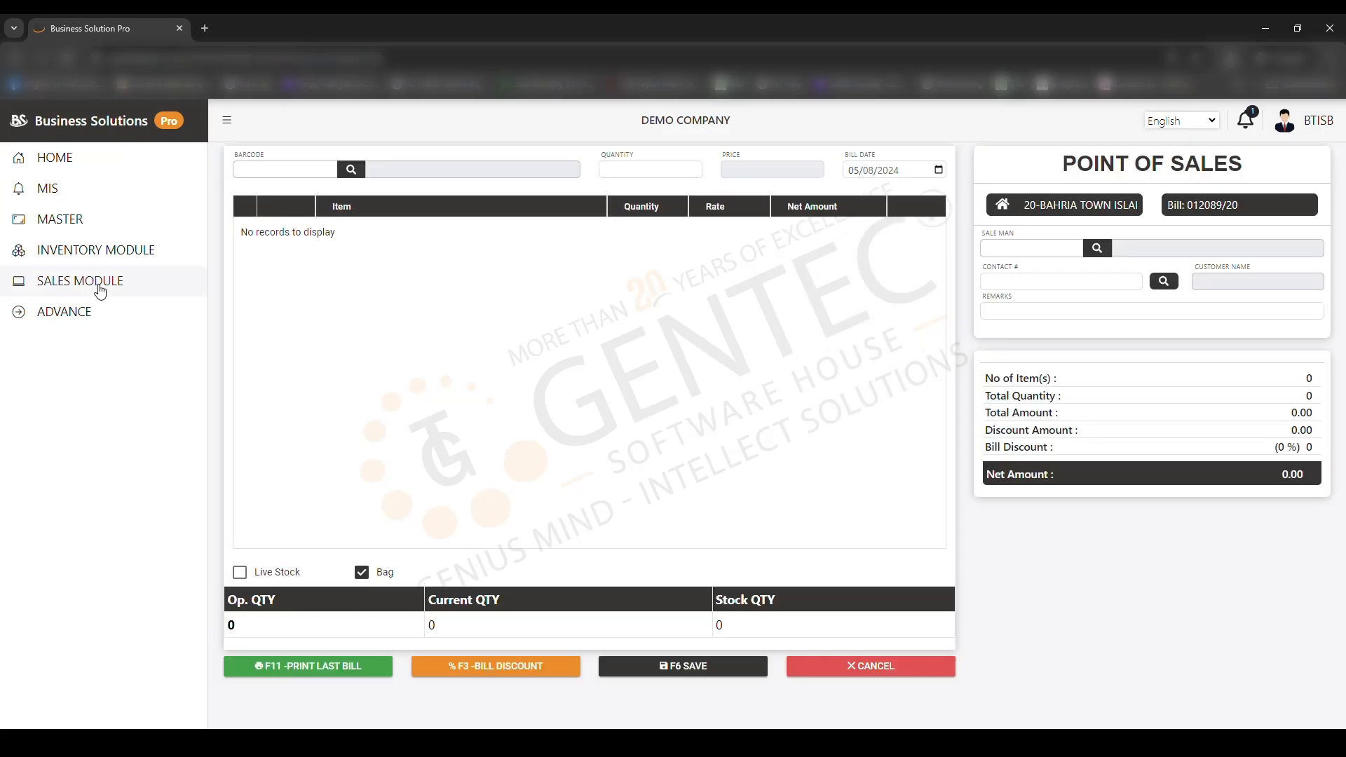
Start a Drop Cash voucher in the Sales Module with an amount of 200
{"action": "left_click", "coordinate": [100, 292]}
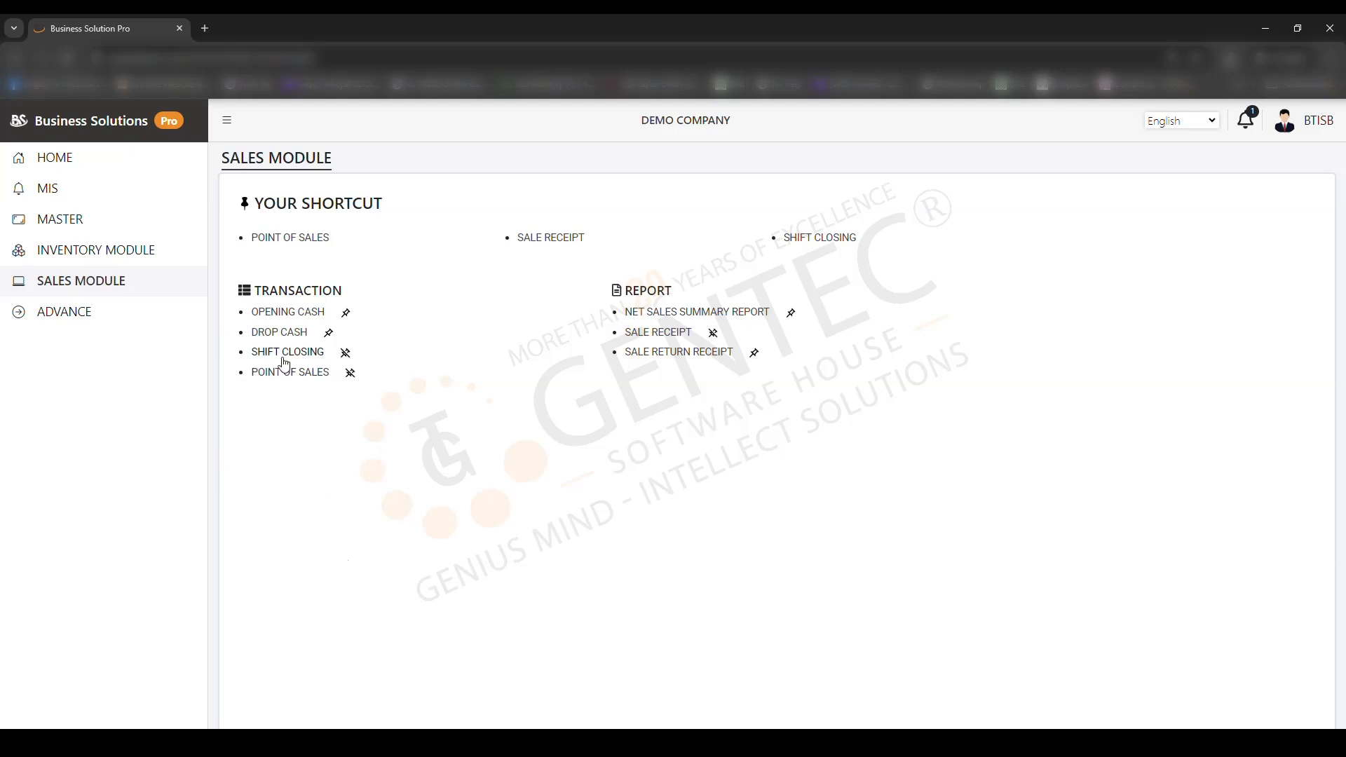
{"action": "left_click", "coordinate": [290, 334]}
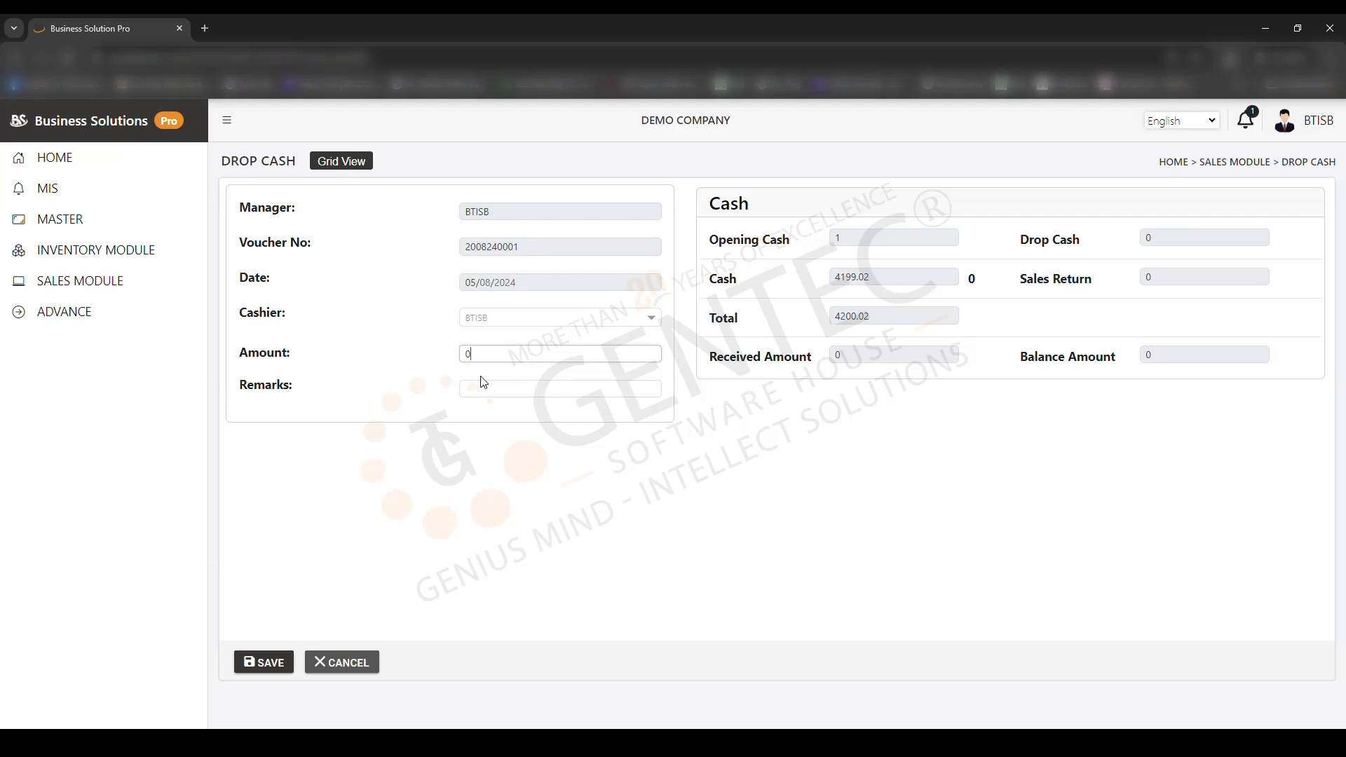
{"action": "double_click", "coordinate": [470, 354]}
{"action": "type", "text": "200"}
Examine the opening cash, cash, total and balance amounts in the voucher's Cash summary
{"action": "left_click", "coordinate": [868, 243]}
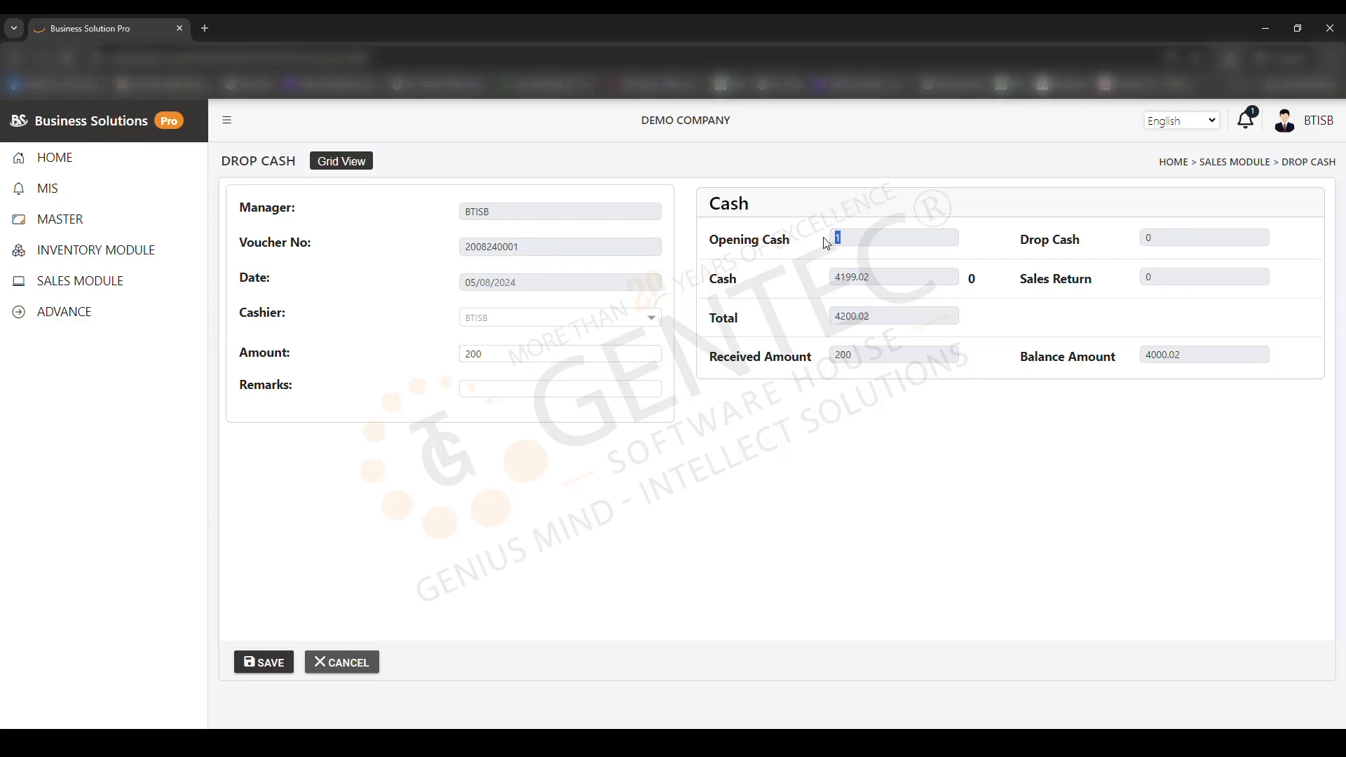
{"action": "left_click_drag", "start_coordinate": [892, 278], "coordinate": [834, 278]}
{"action": "left_click_drag", "start_coordinate": [884, 317], "coordinate": [837, 320]}
{"action": "left_click_drag", "start_coordinate": [690, 193], "coordinate": [1310, 371]}
{"action": "left_click", "coordinate": [1235, 365]}
Enter the voucher remarks "COLD DRINK FOR A SPECIAL CUSTOMER" followed by the customer's name and the care-of name in parentheses
{"action": "left_click", "coordinate": [537, 394]}
{"action": "type", "text": "COLD DRINK FOR A"}
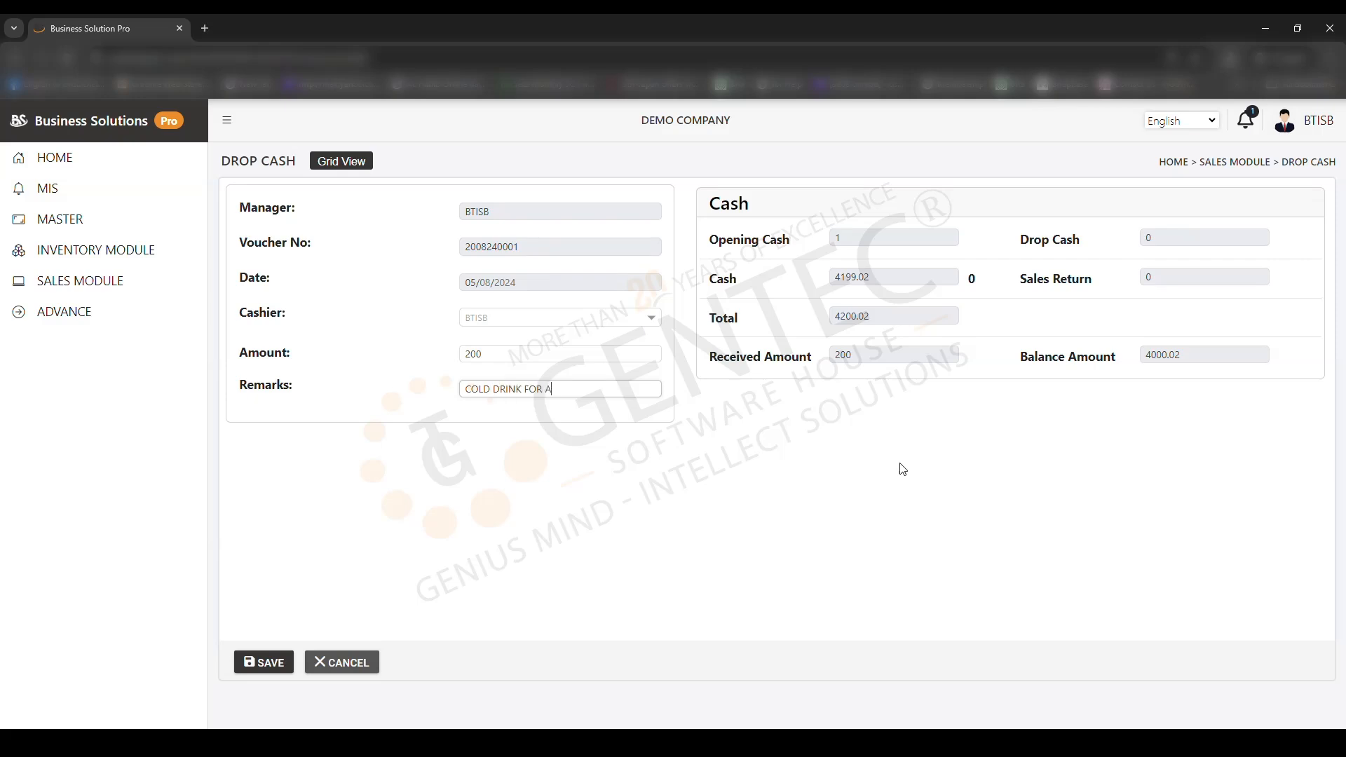
{"action": "type", "text": "N"}
{"action": "type", "text": "SPECIAL CUSTOMER "}
{"action": "type", "text": "(MR AHM"}
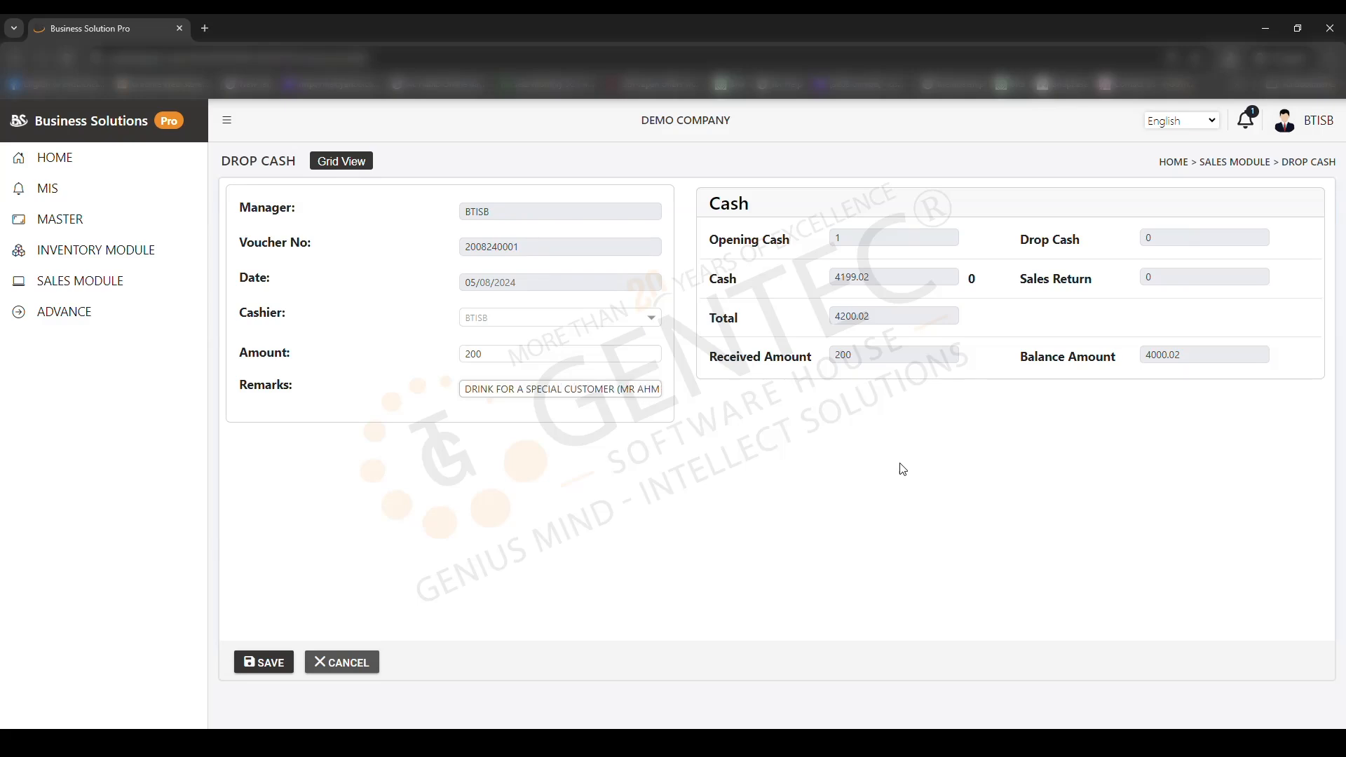
{"action": "type", "text": "ED C/O"}
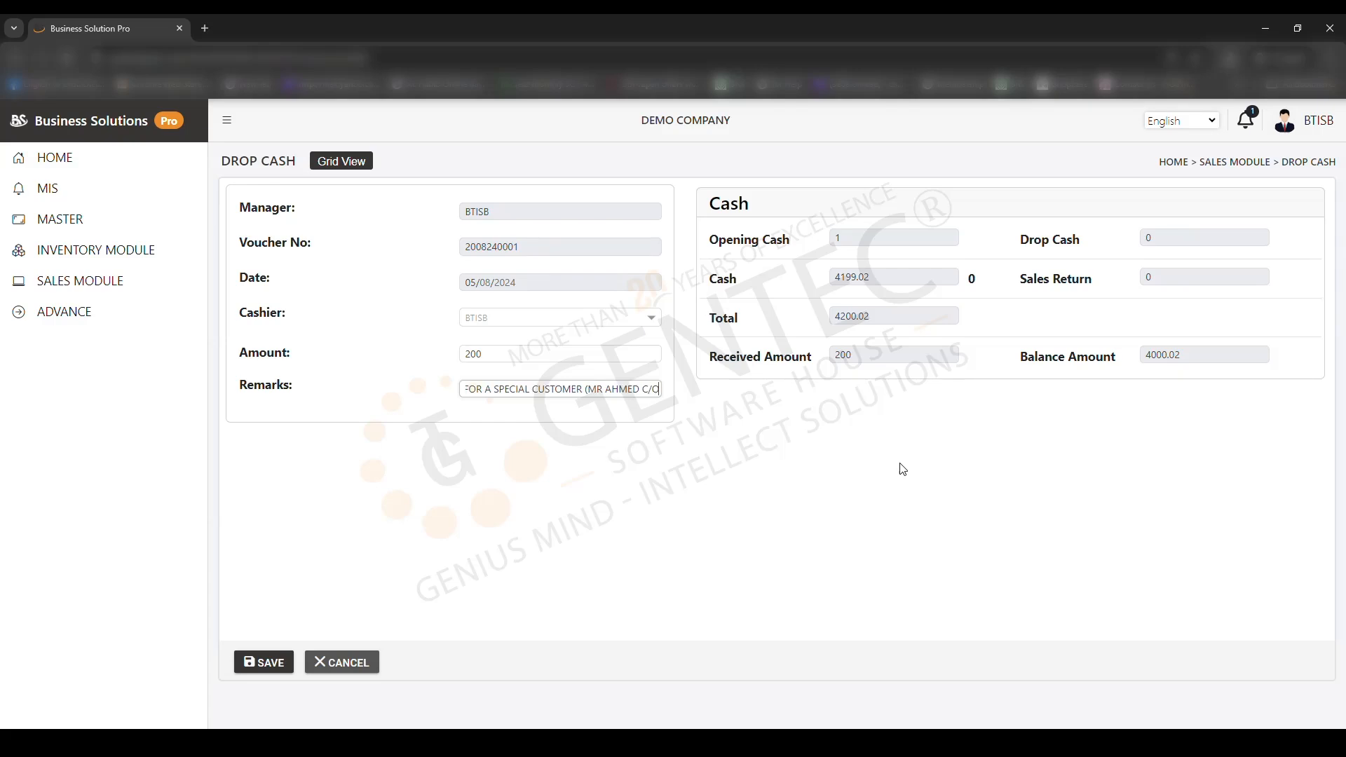
{"action": "type", "text": " SHAKEEL)"}
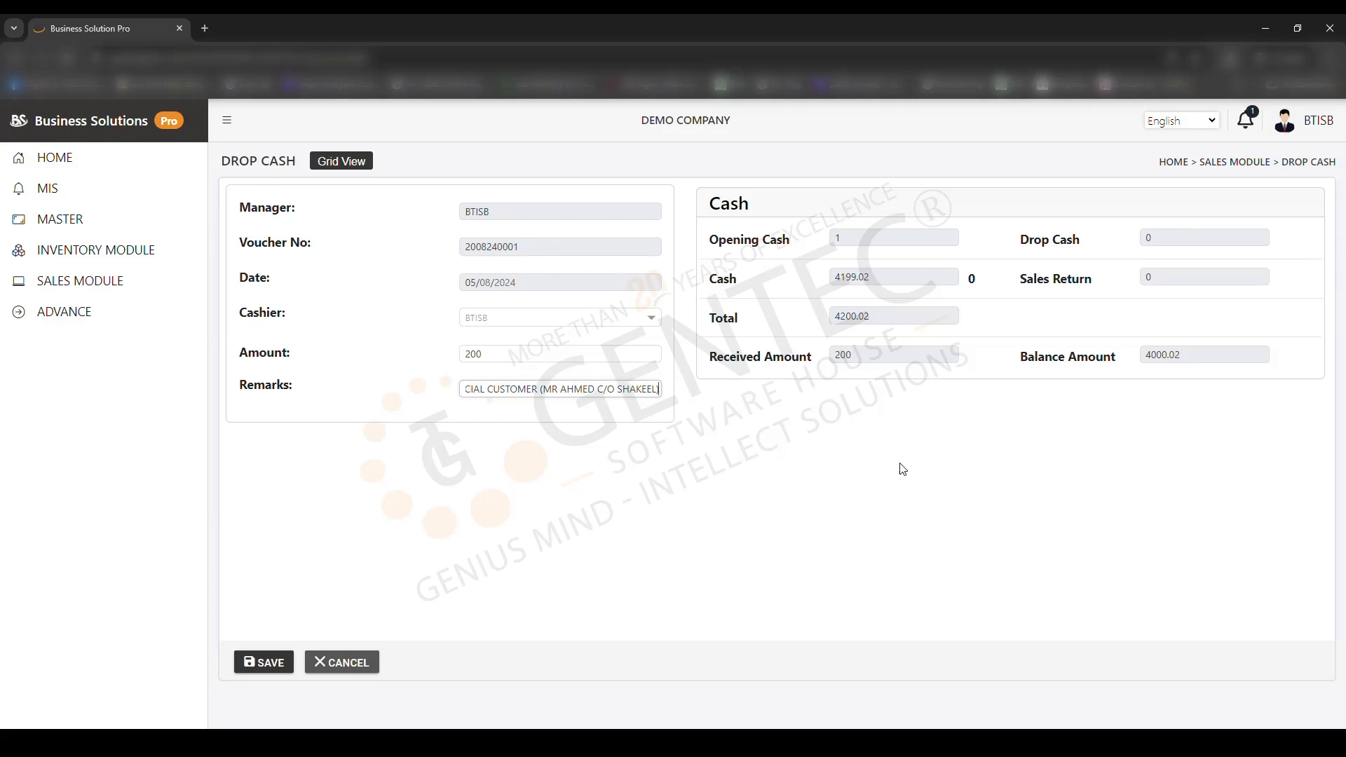
Save the drop cash voucher, dismiss its print preview and check the Drop Cash figure in the Cash summary
{"action": "left_click", "coordinate": [261, 669]}
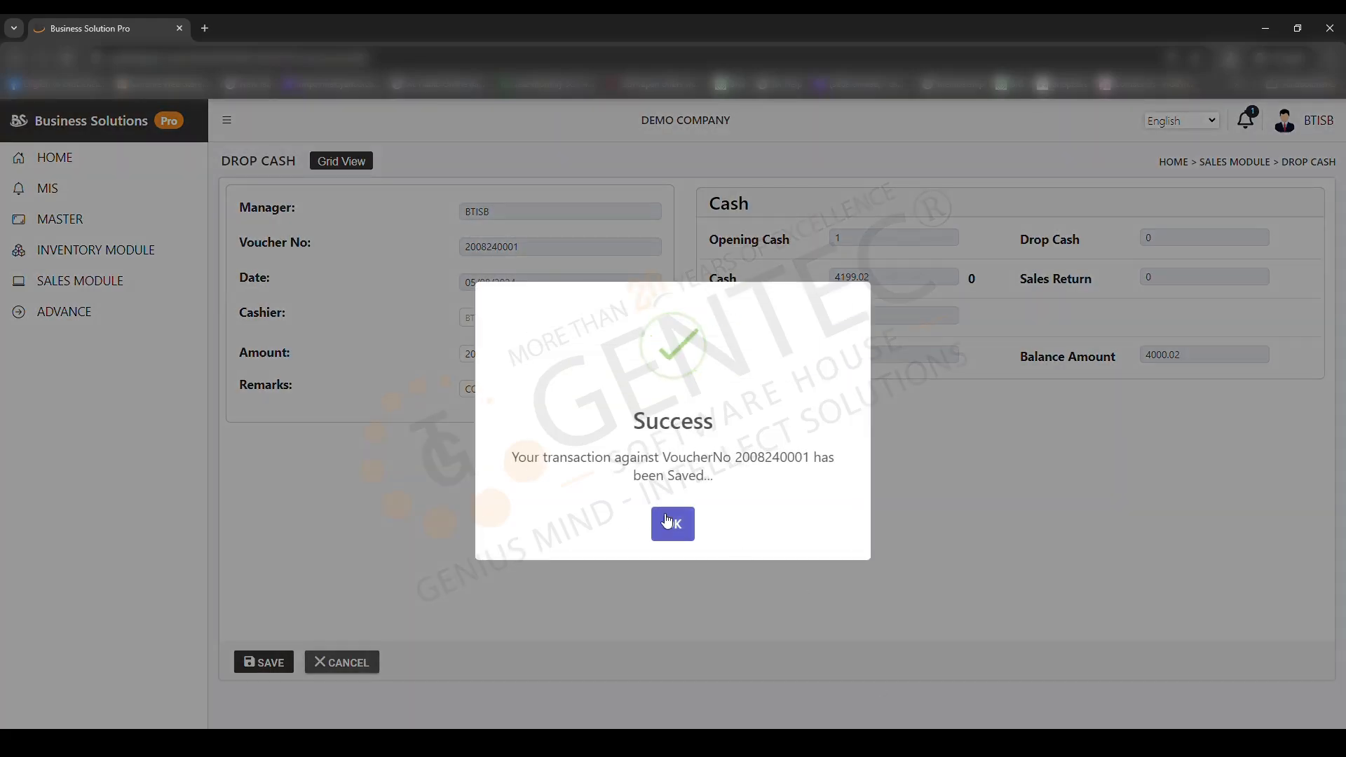
{"action": "left_click", "coordinate": [672, 524]}
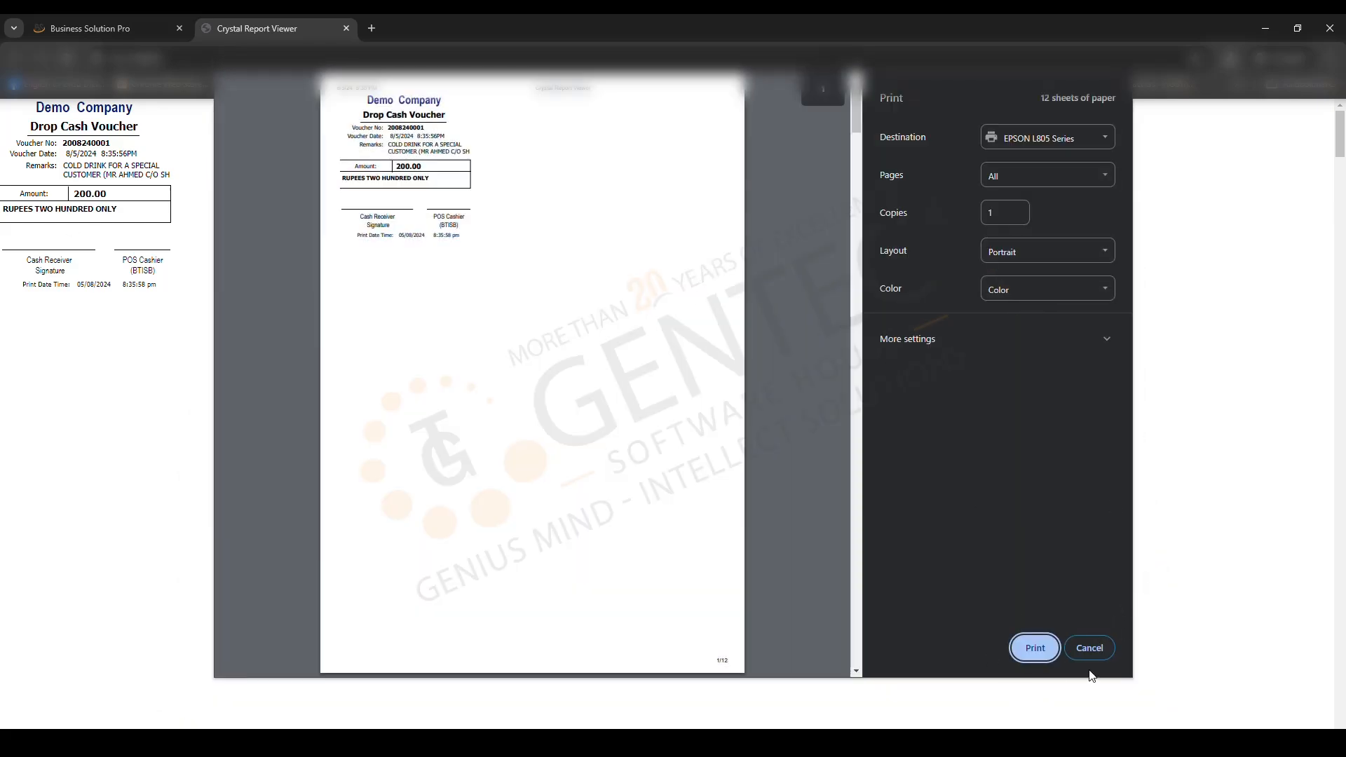
{"action": "left_click", "coordinate": [1089, 646]}
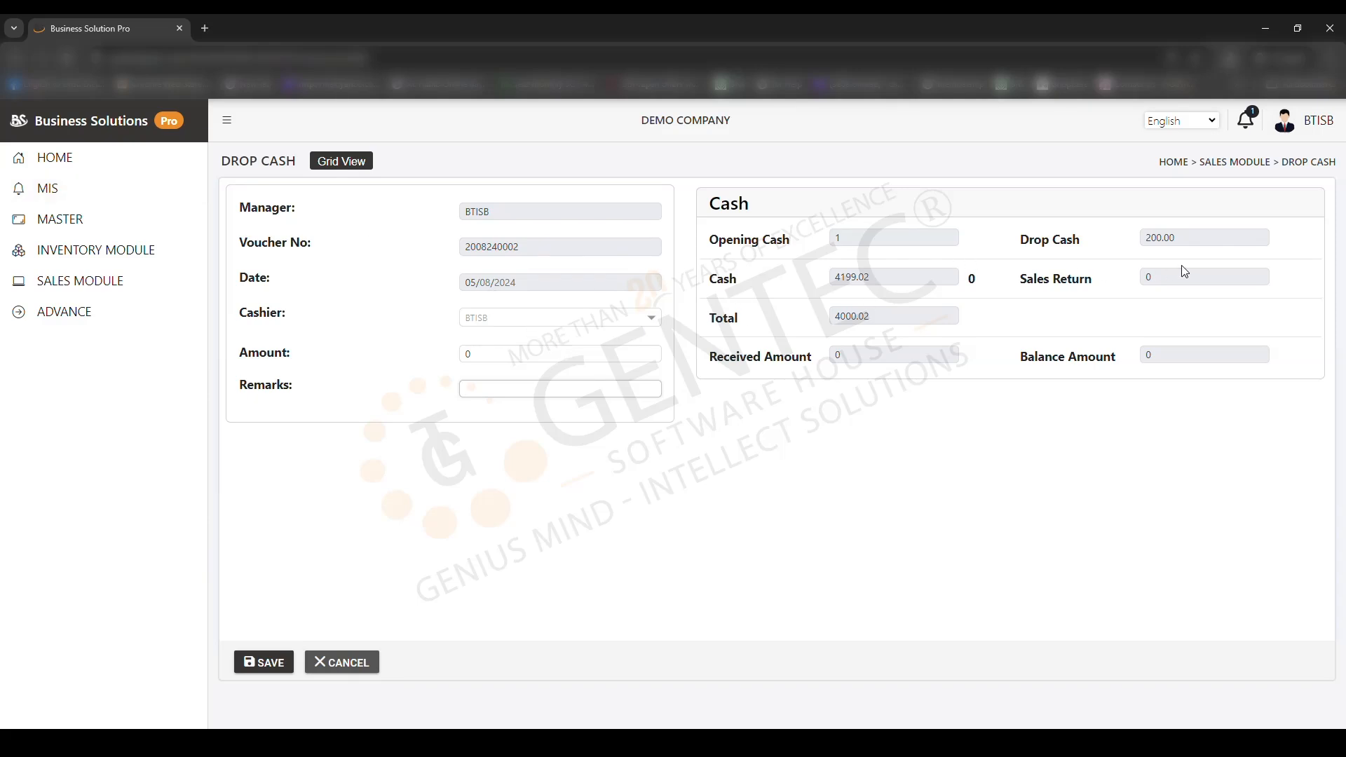
{"action": "left_click_drag", "start_coordinate": [1144, 238], "coordinate": [1172, 238]}
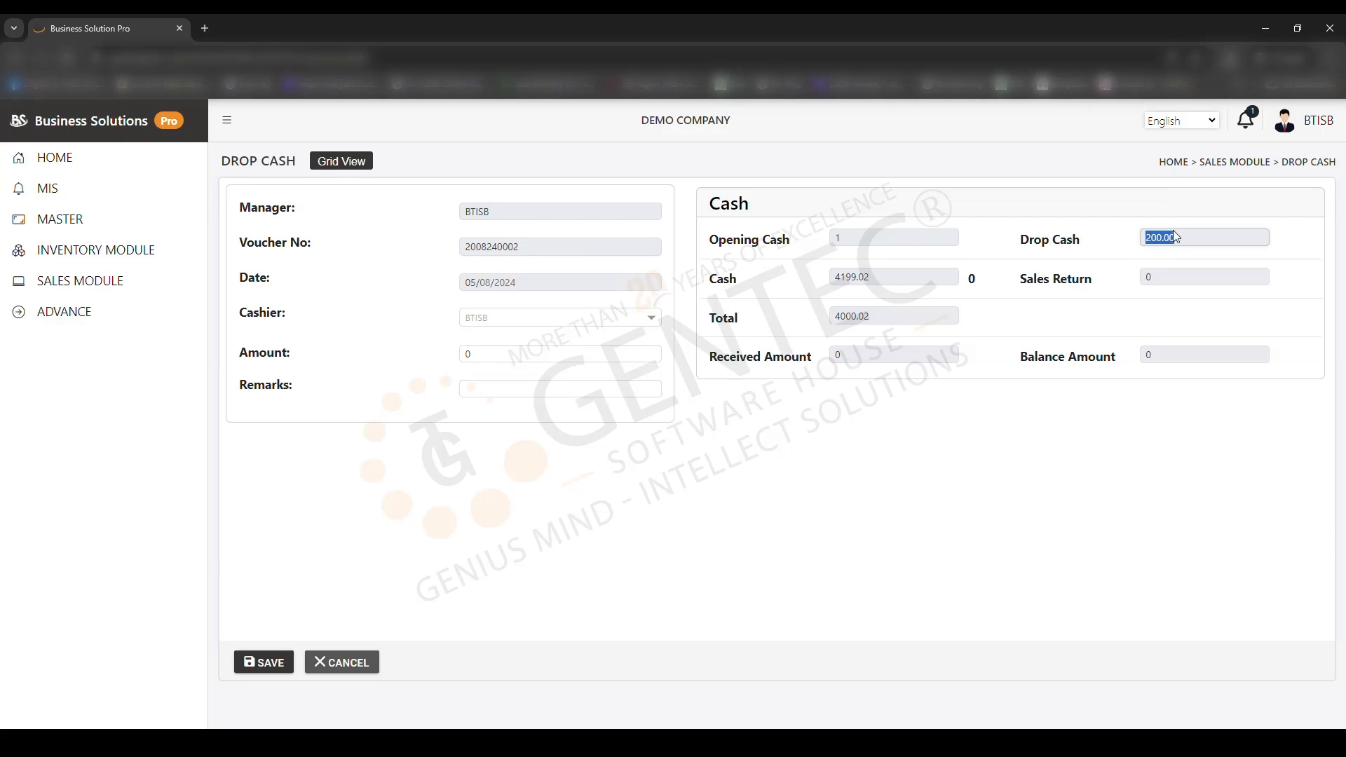
Preview the Net Sales Summary Report with the date selection set to Today, examine the sales lines and close it
{"action": "left_click", "coordinate": [103, 289]}
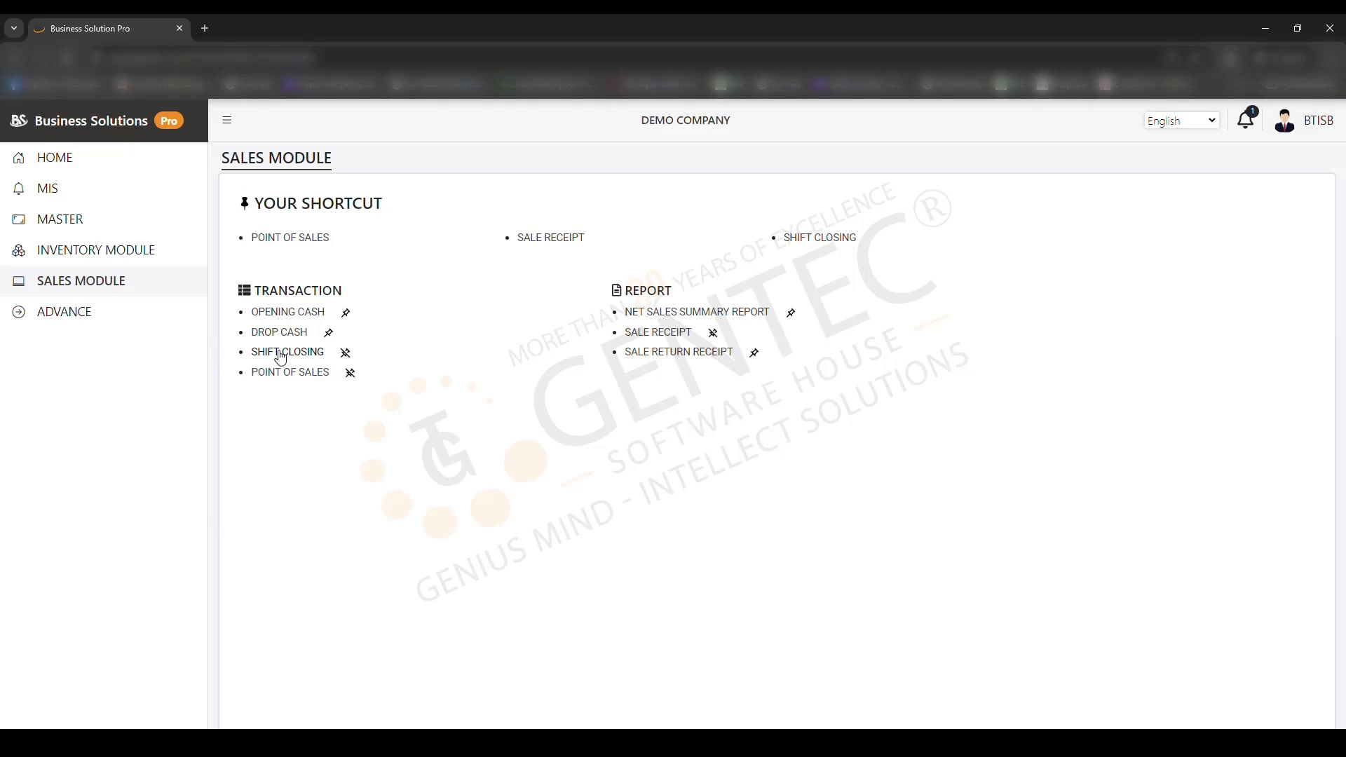
{"action": "left_click", "coordinate": [681, 317]}
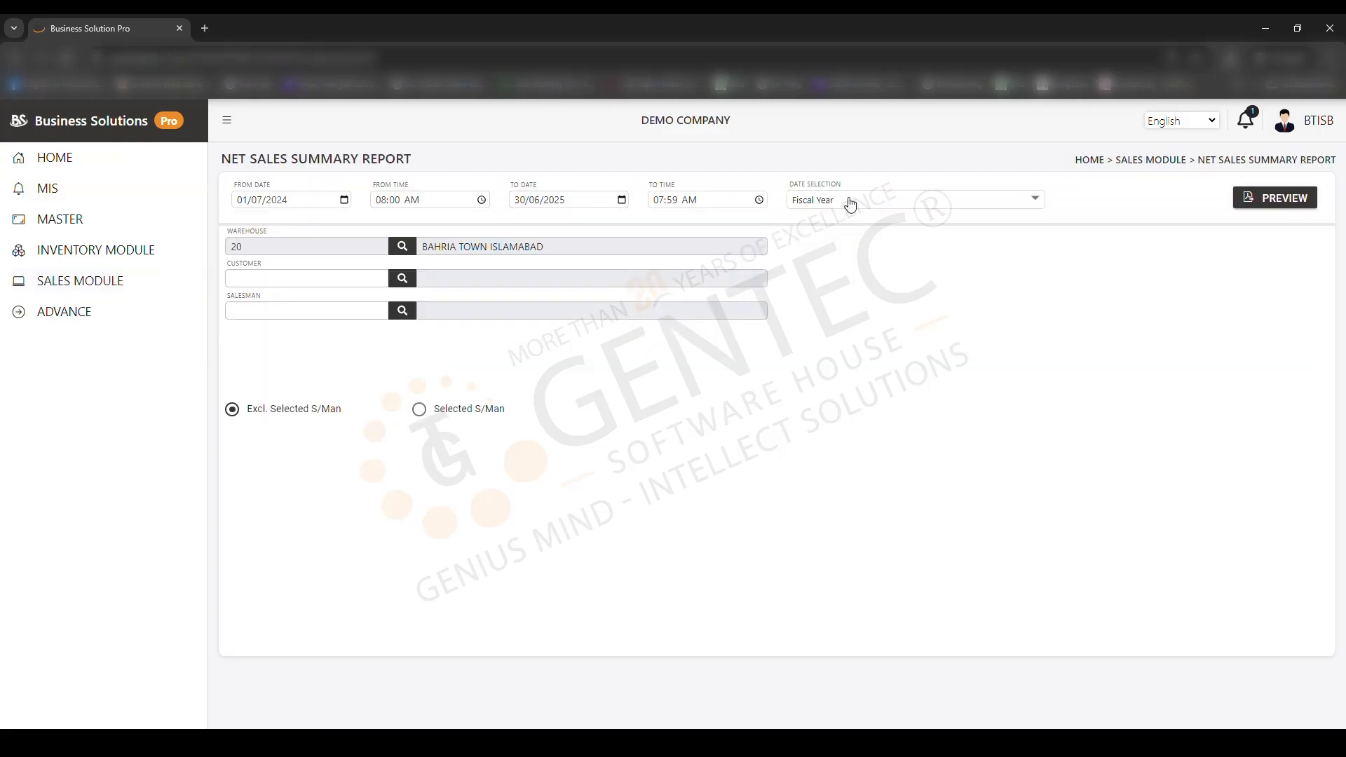
{"action": "left_click", "coordinate": [850, 205]}
{"action": "left_click", "coordinate": [822, 250]}
{"action": "left_click", "coordinate": [1276, 203]}
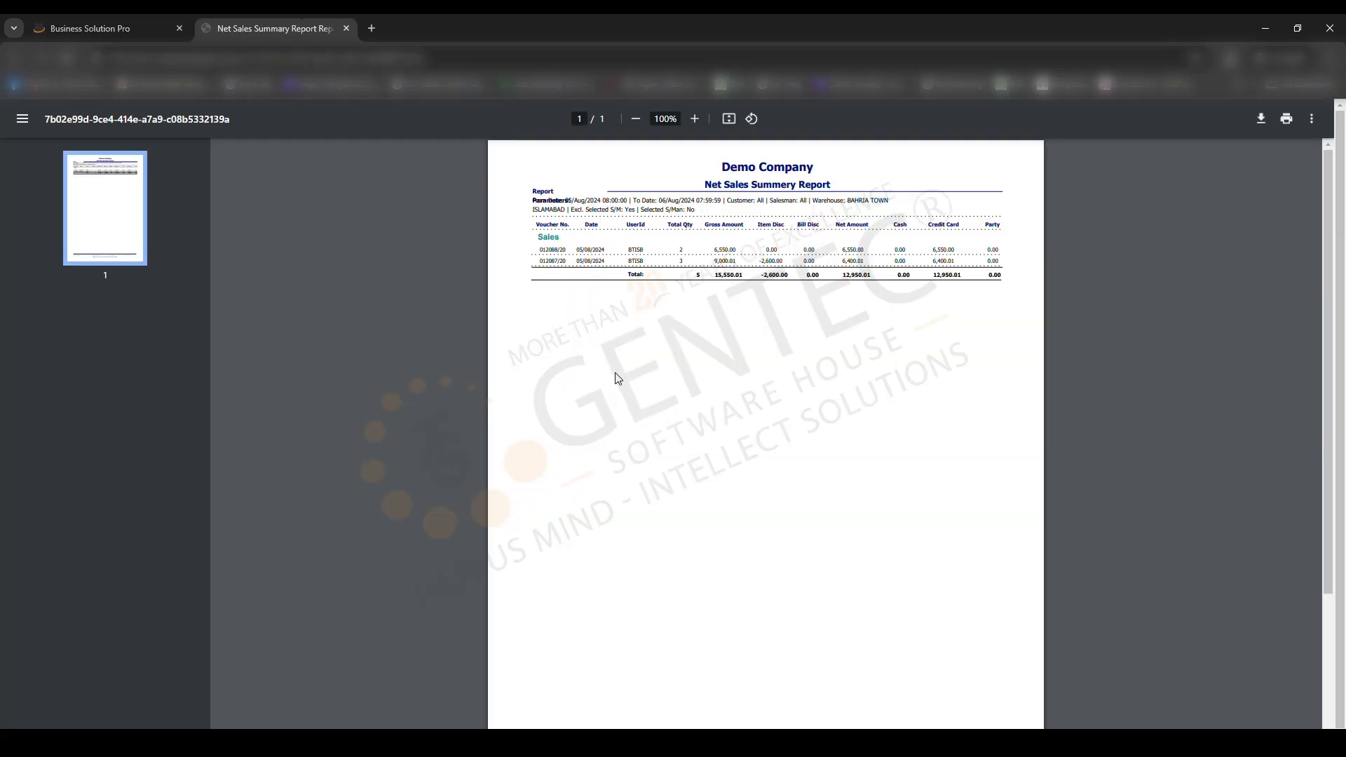
{"action": "scroll", "coordinate": [619, 378], "scroll_direction": "up", "scroll_amount": 5, "text": "ctrl"}
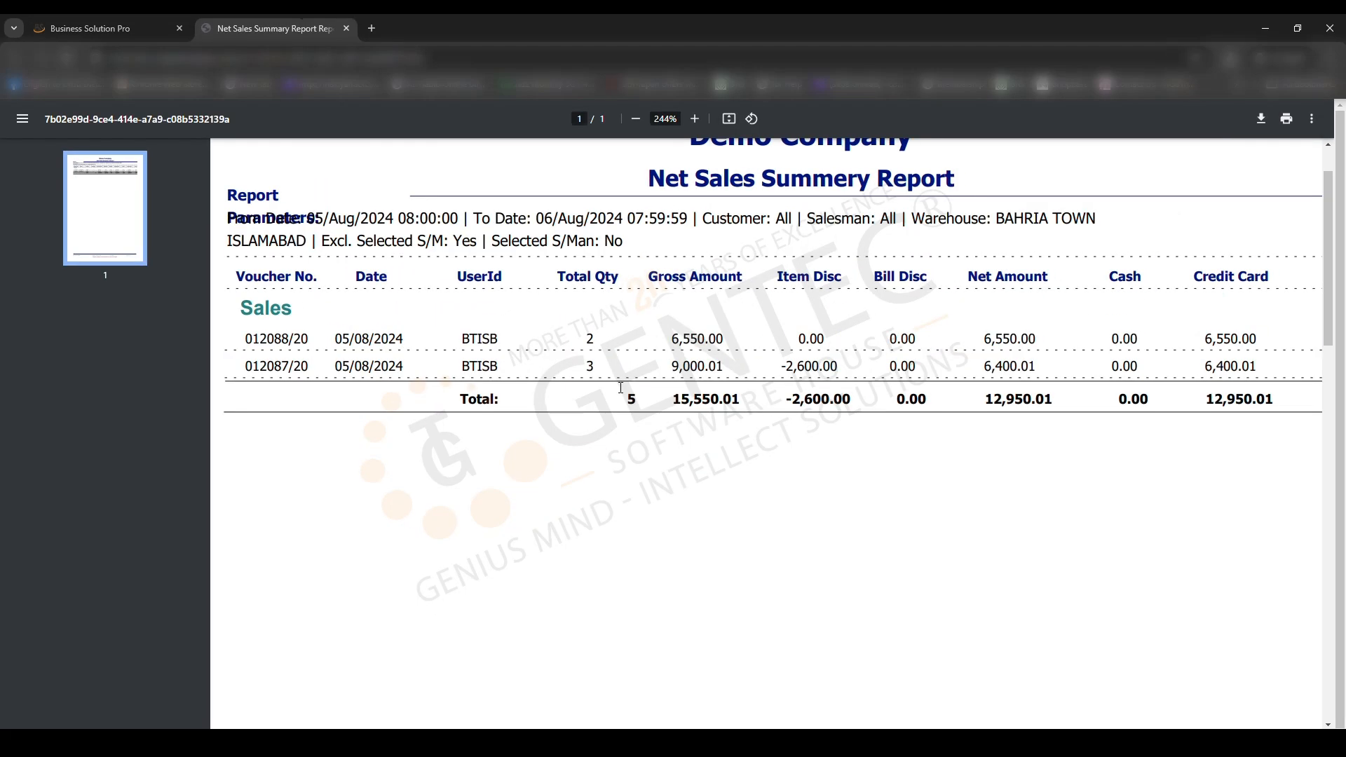
{"action": "scroll", "coordinate": [620, 387], "scroll_direction": "down", "scroll_amount": 2, "text": "ctrl"}
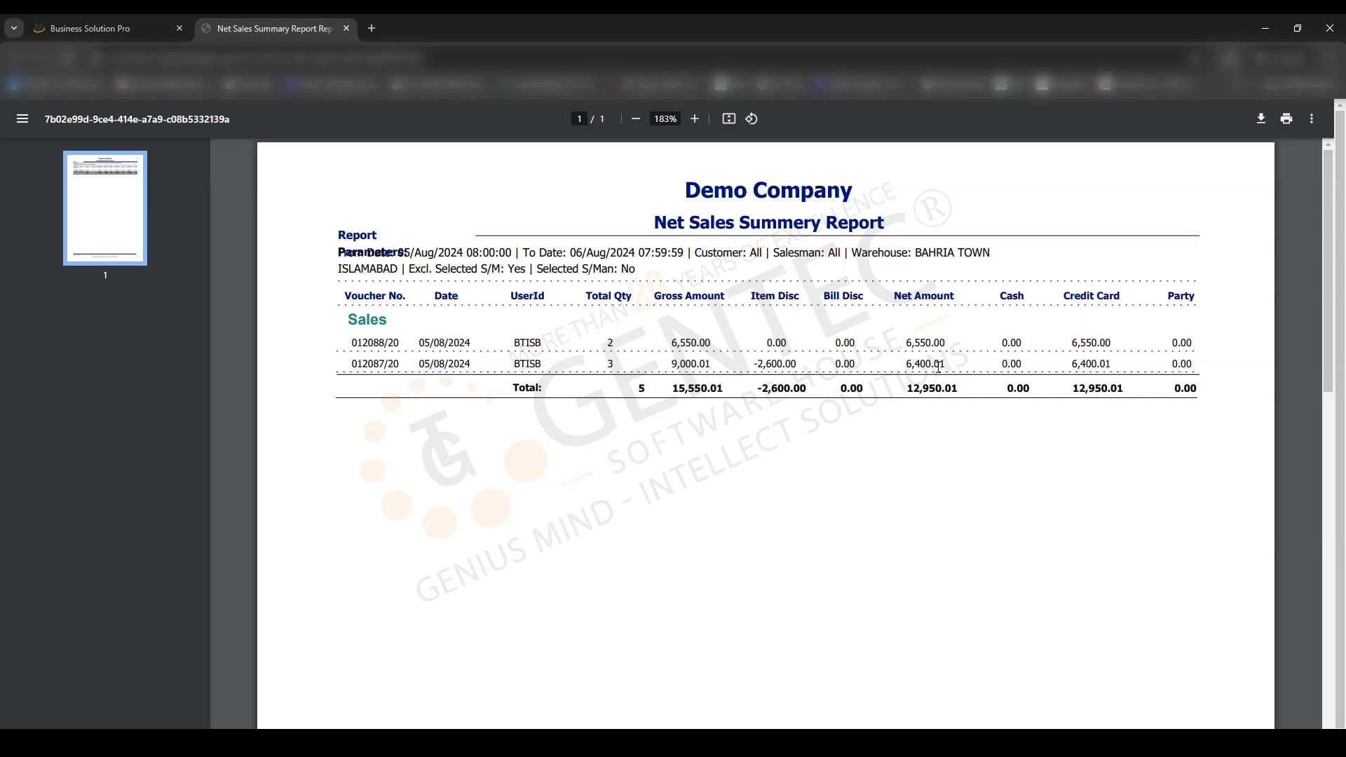
{"action": "left_click", "coordinate": [346, 29]}
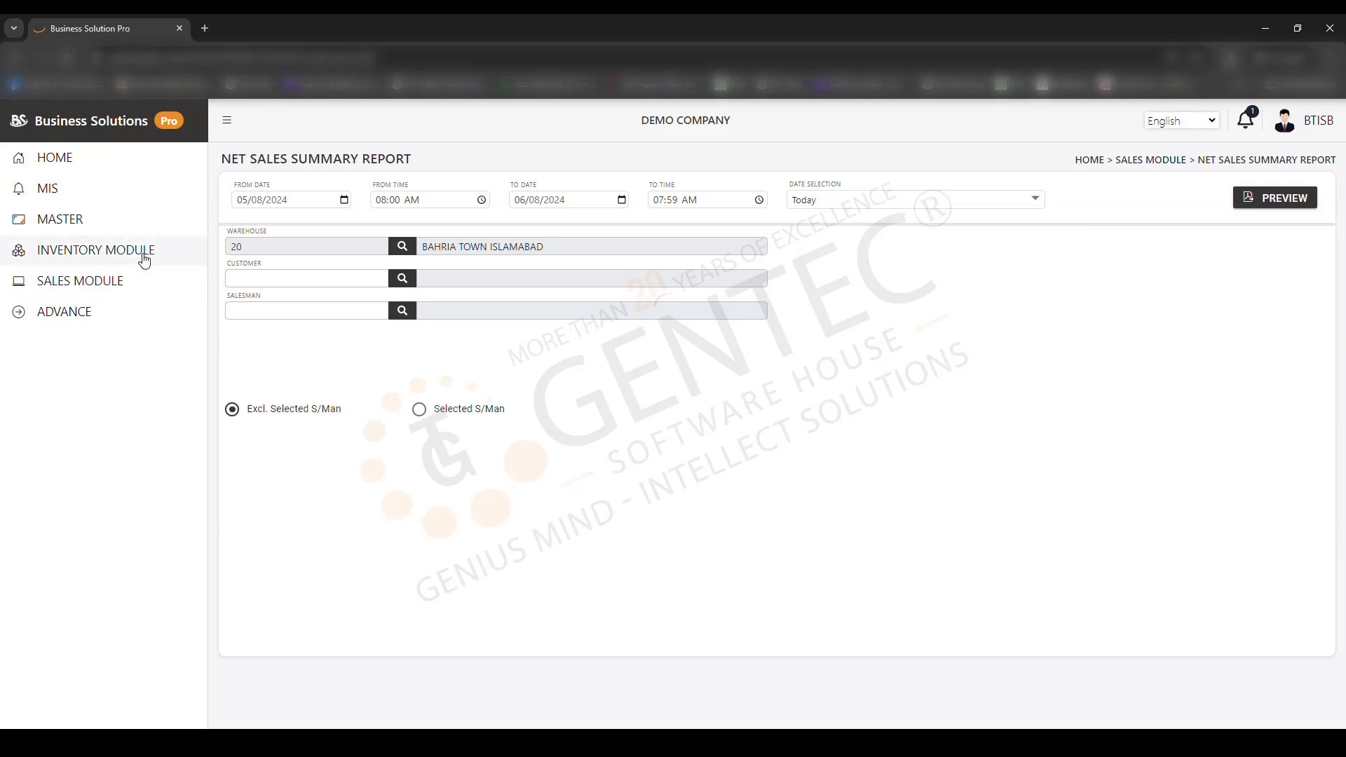
Preview the sale receipt for the 8/5/2024 bill with a total quantity of 3, then close the preview
{"action": "left_click", "coordinate": [70, 289]}
{"action": "left_click", "coordinate": [655, 334]}
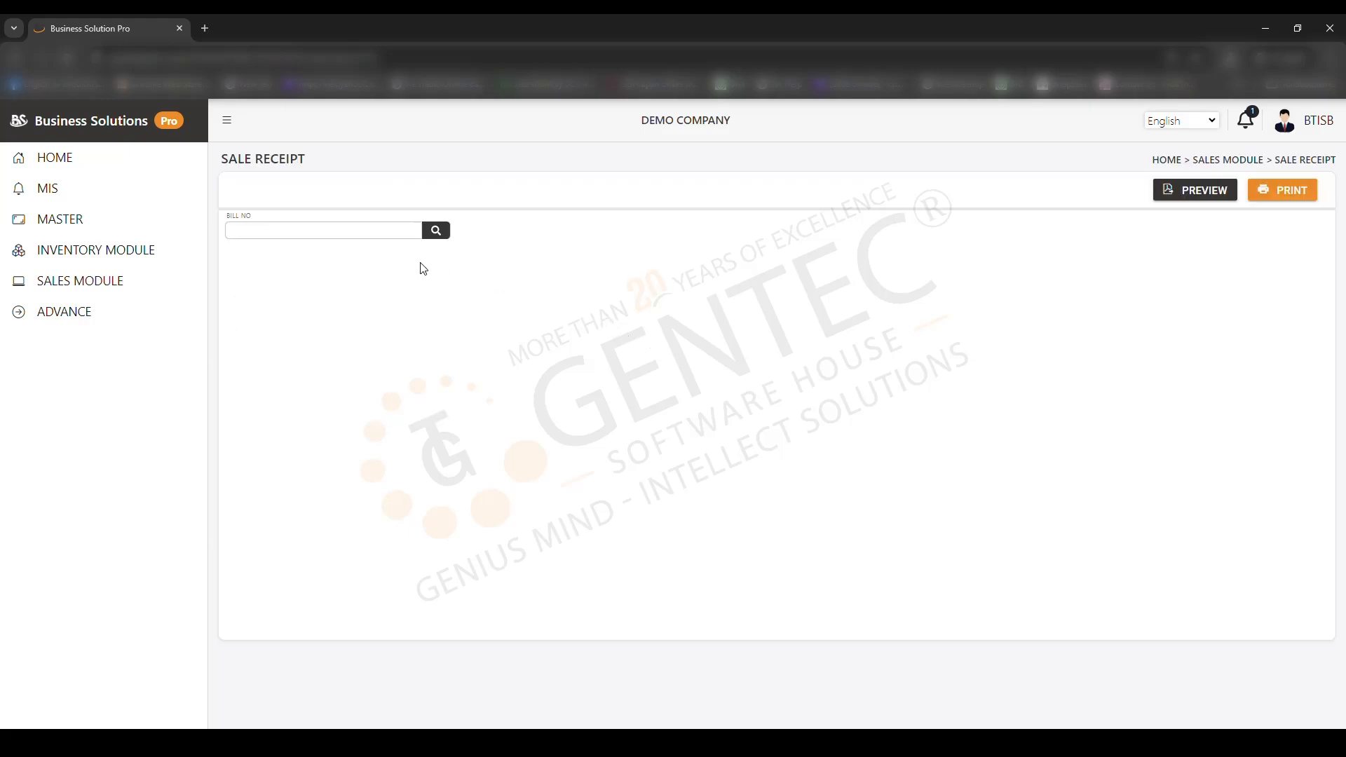
{"action": "left_click", "coordinate": [432, 230]}
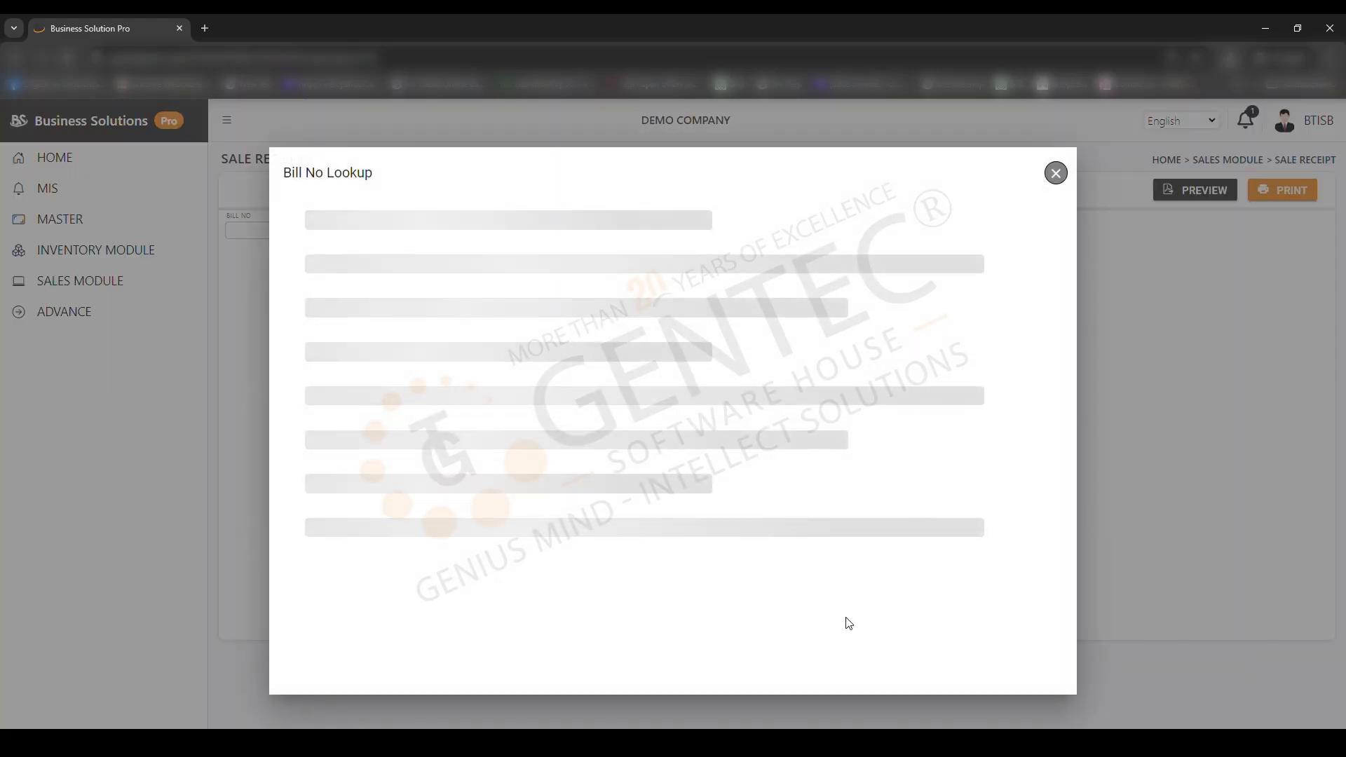
{"action": "left_click", "coordinate": [453, 342]}
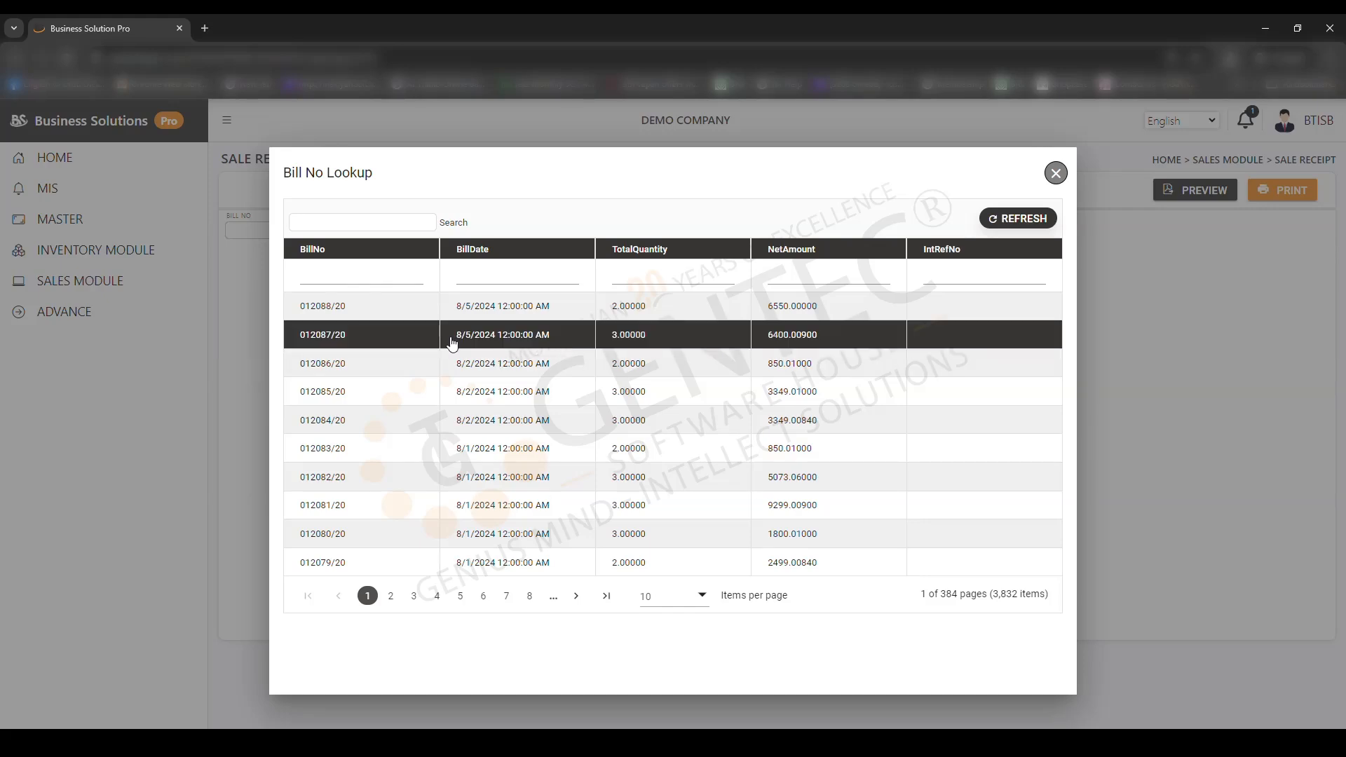
{"action": "double_click", "coordinate": [452, 343]}
{"action": "left_click", "coordinate": [1201, 192]}
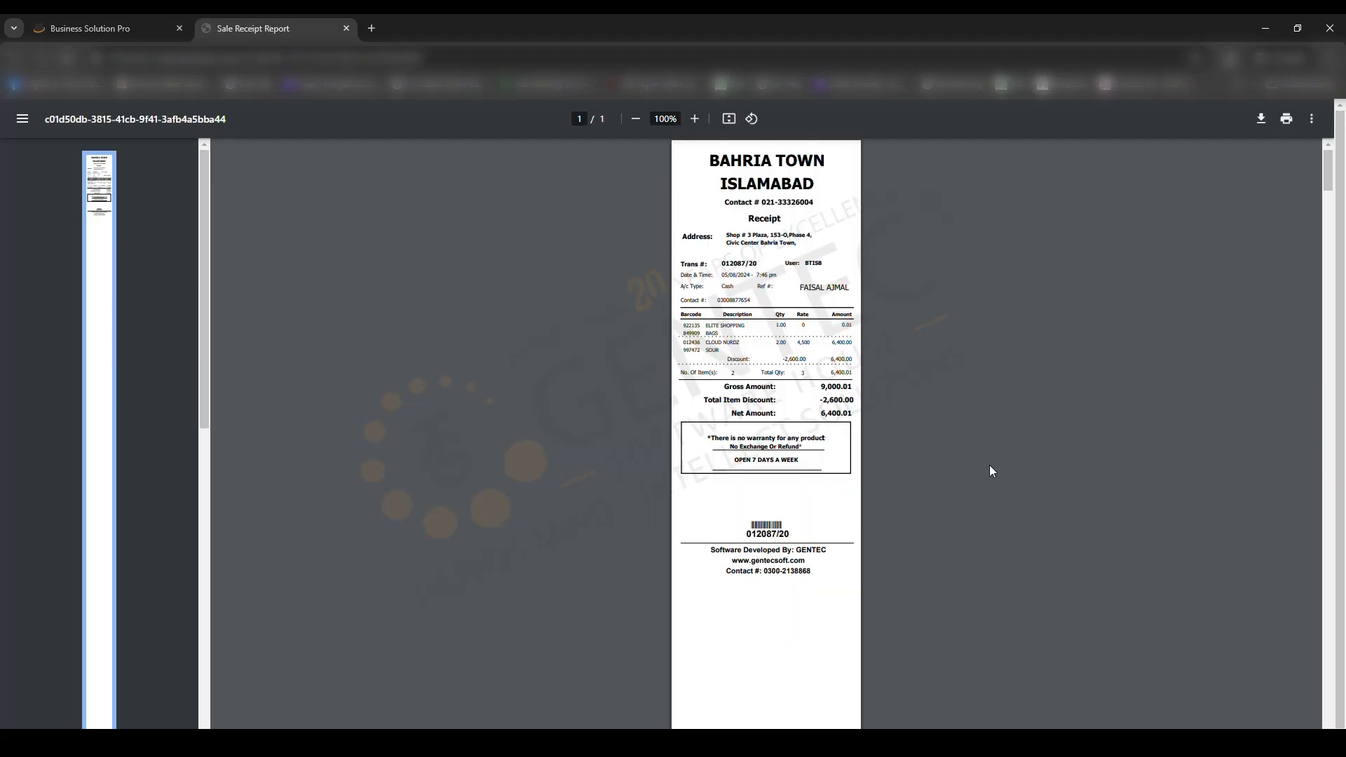
{"action": "left_click", "coordinate": [346, 29]}
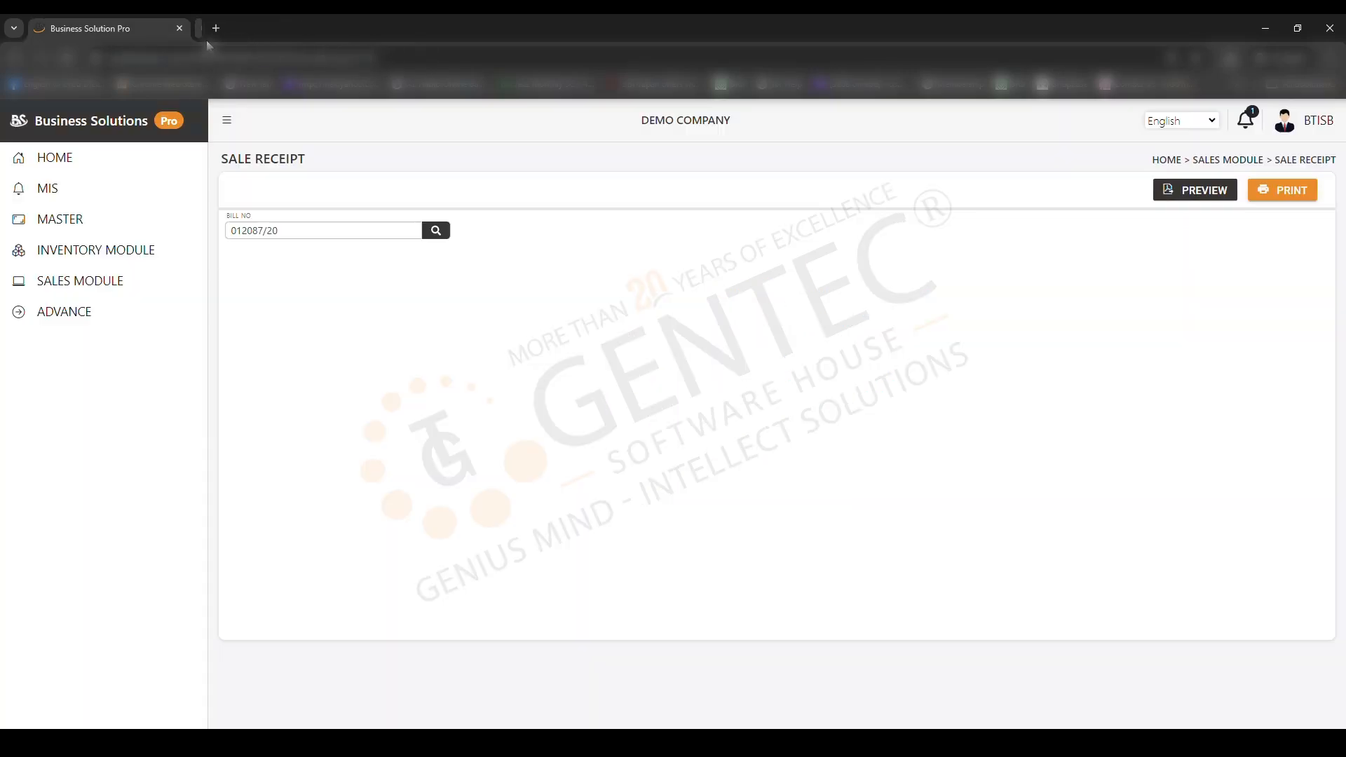
Open the Sale Return Receipt report of the Sales Module to view it
{"action": "left_click", "coordinate": [110, 282]}
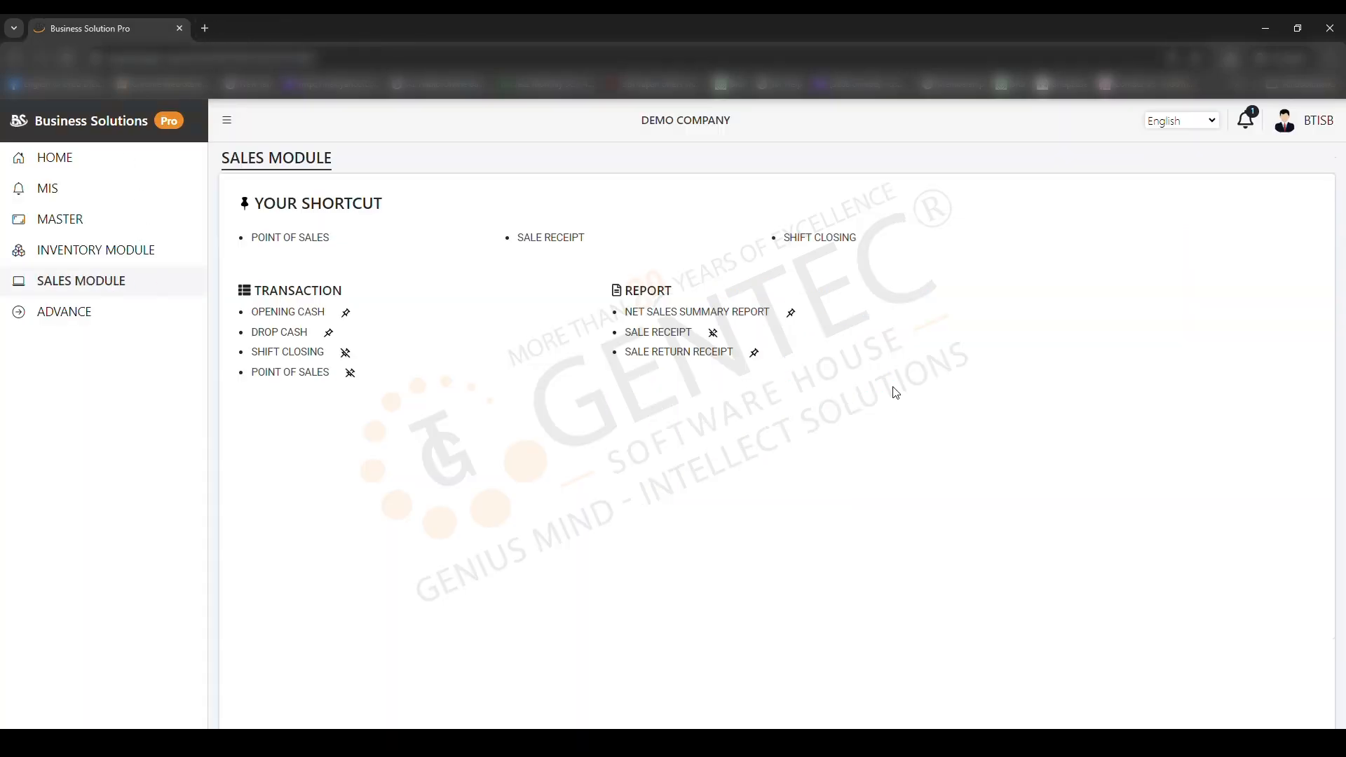
{"action": "left_click", "coordinate": [652, 354]}
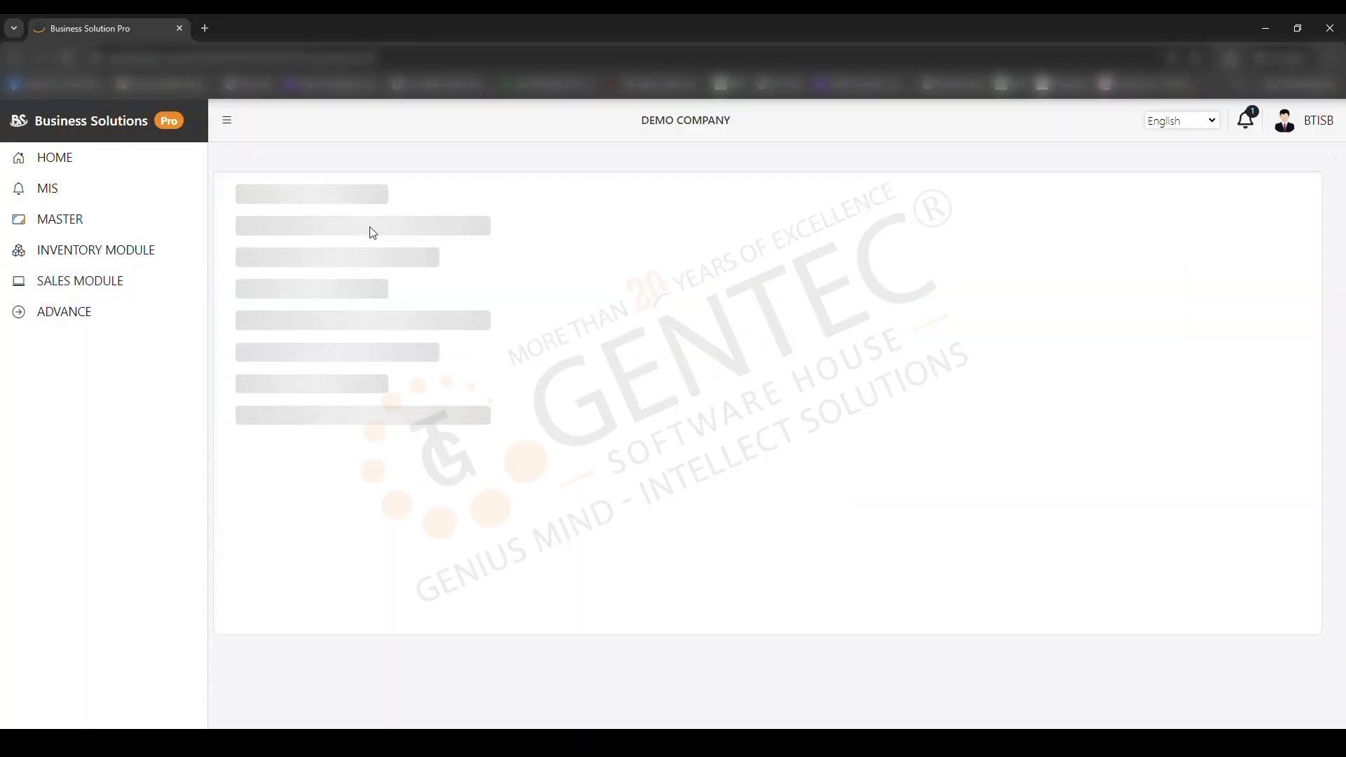
Open the Point of Sales form from the Sales Module and collapse the navigation sidebar
{"action": "left_click", "coordinate": [98, 283]}
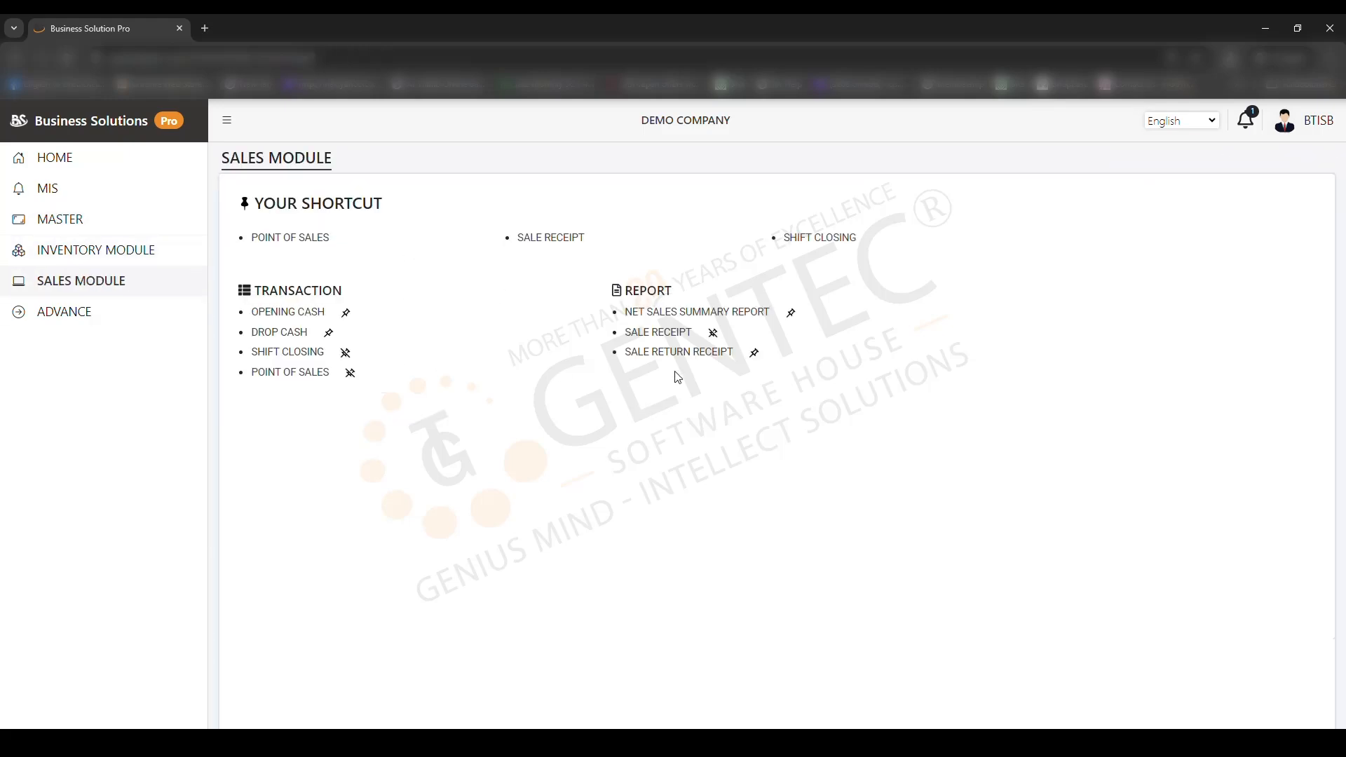
{"action": "left_click", "coordinate": [307, 374]}
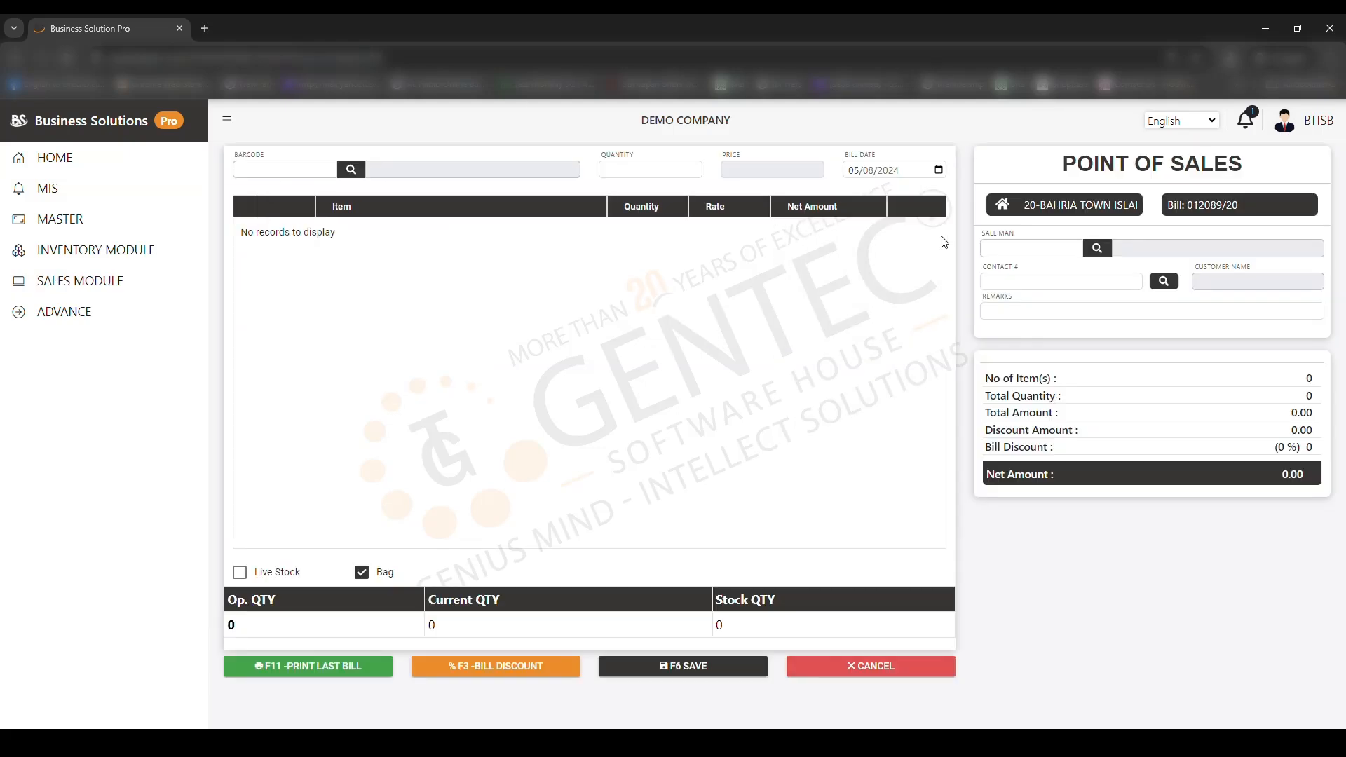
{"action": "left_click", "coordinate": [228, 123]}
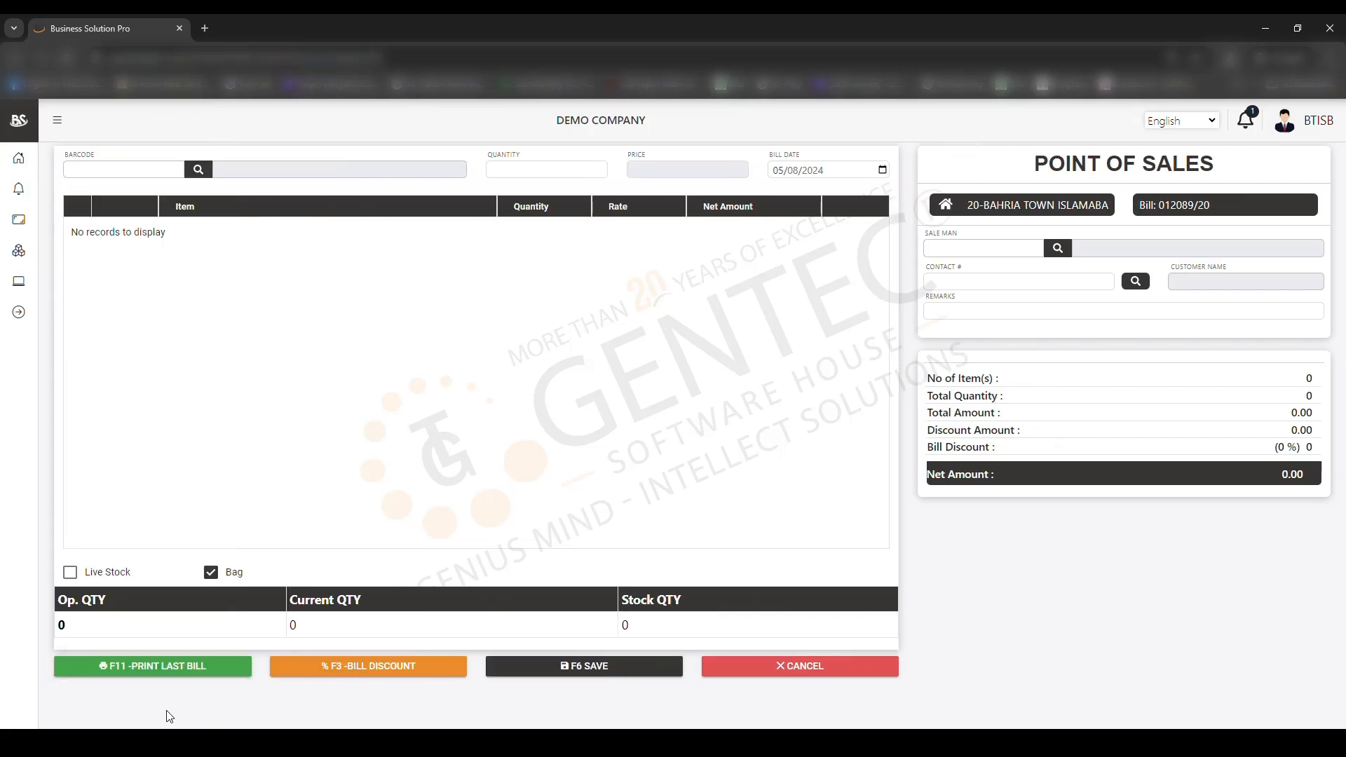
Open the Print Bill list from the Point of Sales form, preview the fifth listed bill's receipt for printing and cancel the print
{"action": "left_click", "coordinate": [192, 669]}
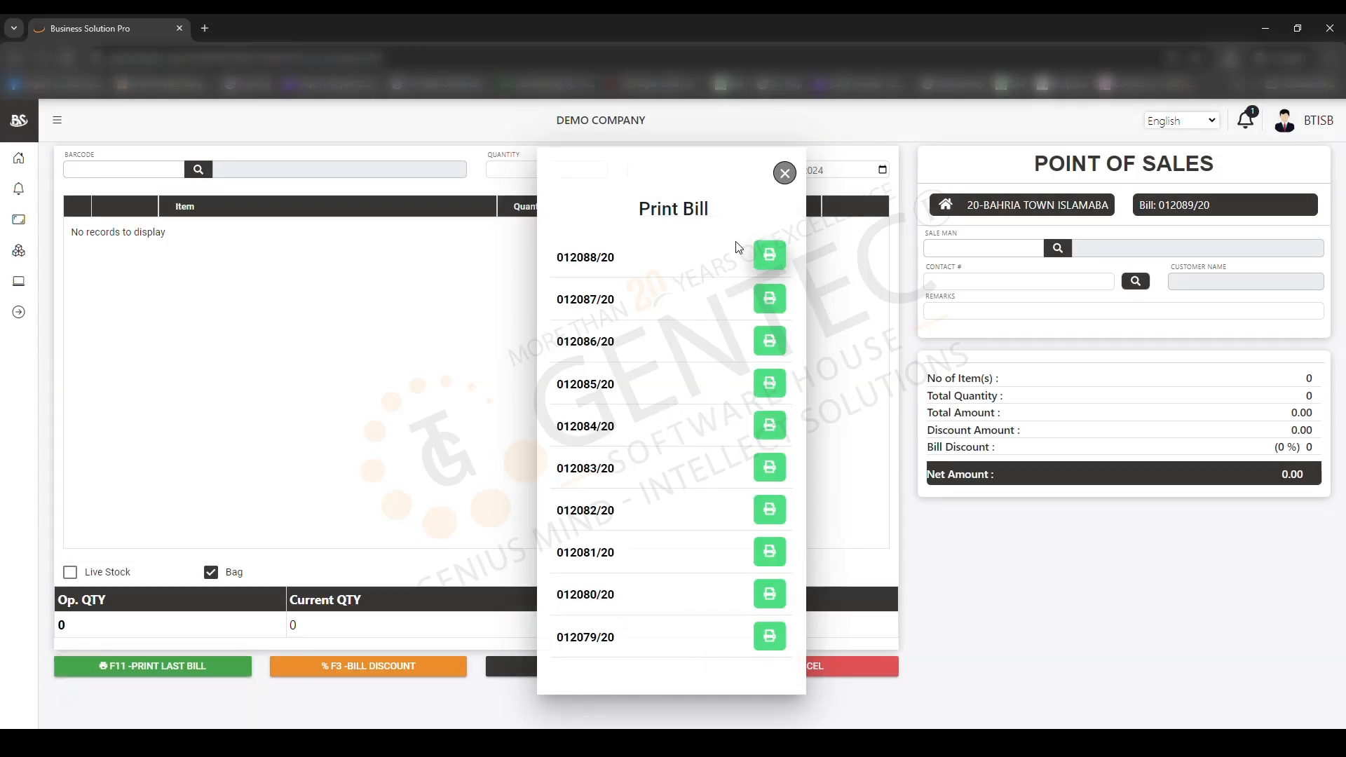
{"action": "left_click", "coordinate": [770, 434]}
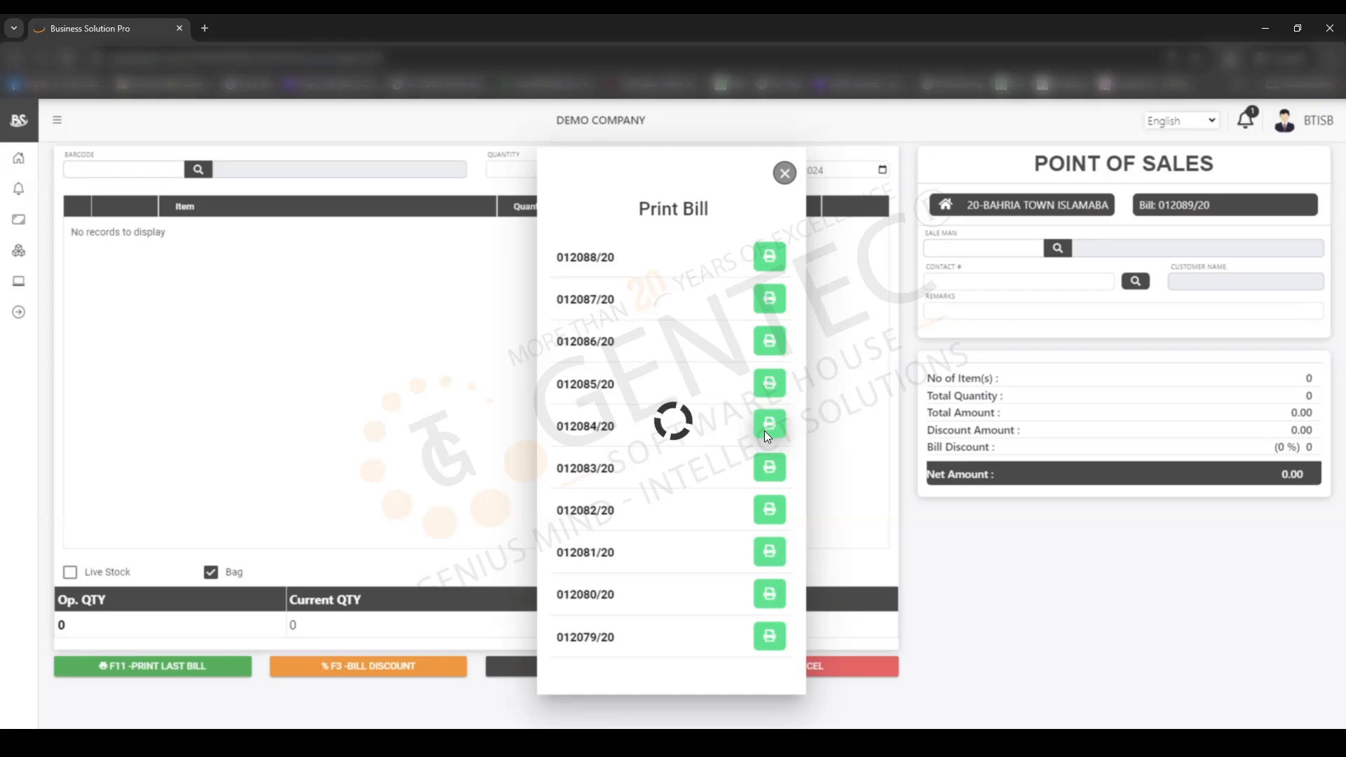
{"action": "scroll", "coordinate": [133, 231], "scroll_direction": "down", "scroll_amount": 5}
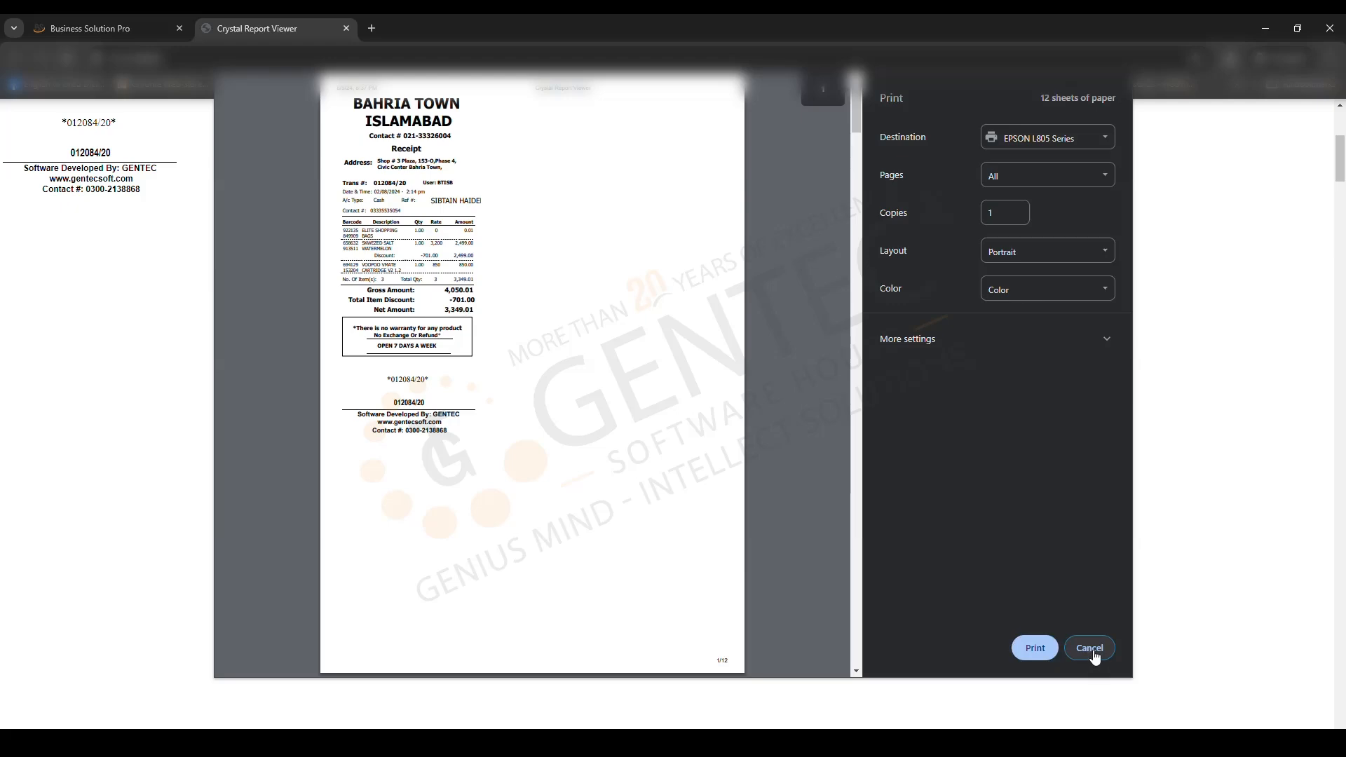
{"action": "left_click", "coordinate": [1093, 649]}
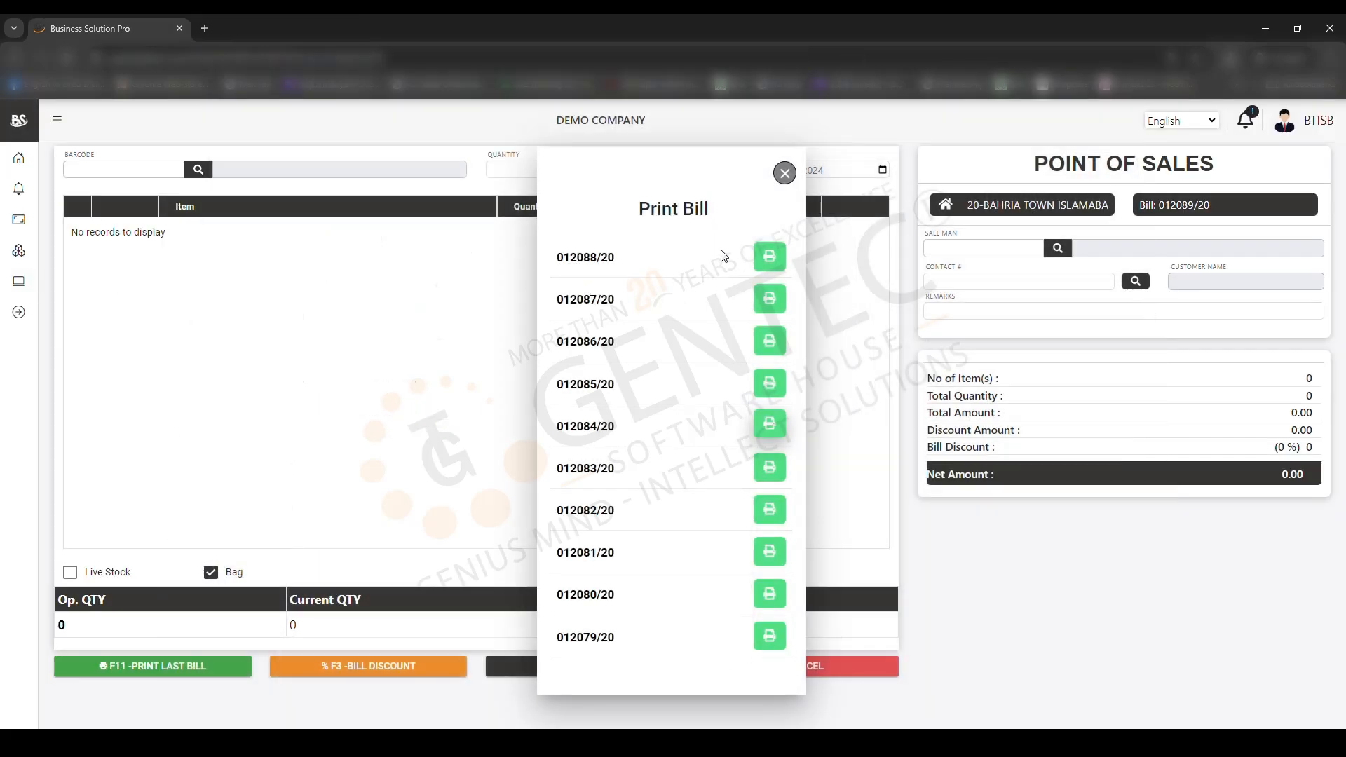
{"action": "left_click", "coordinate": [769, 258]}
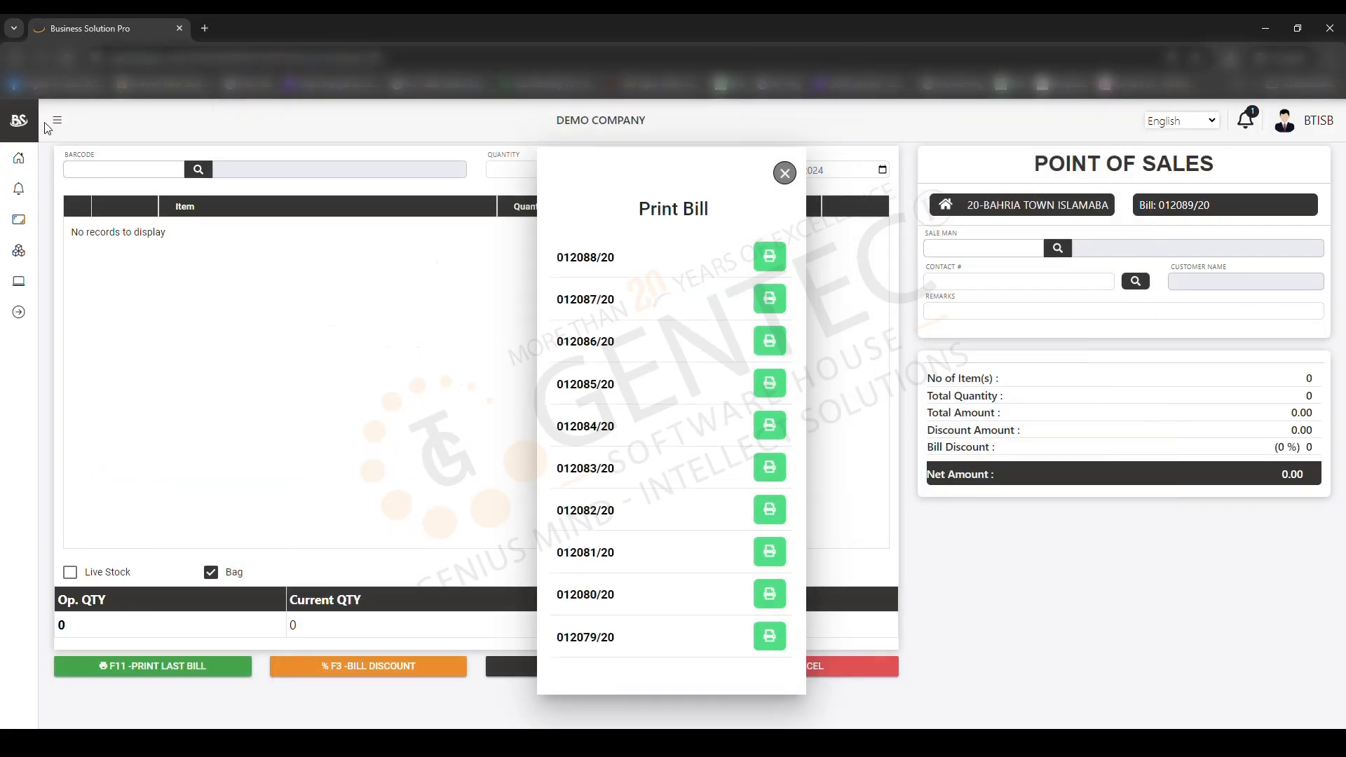
Expand the navigation sidebar, return to the Sales Module page and open the user profile options
{"action": "left_click", "coordinate": [59, 122]}
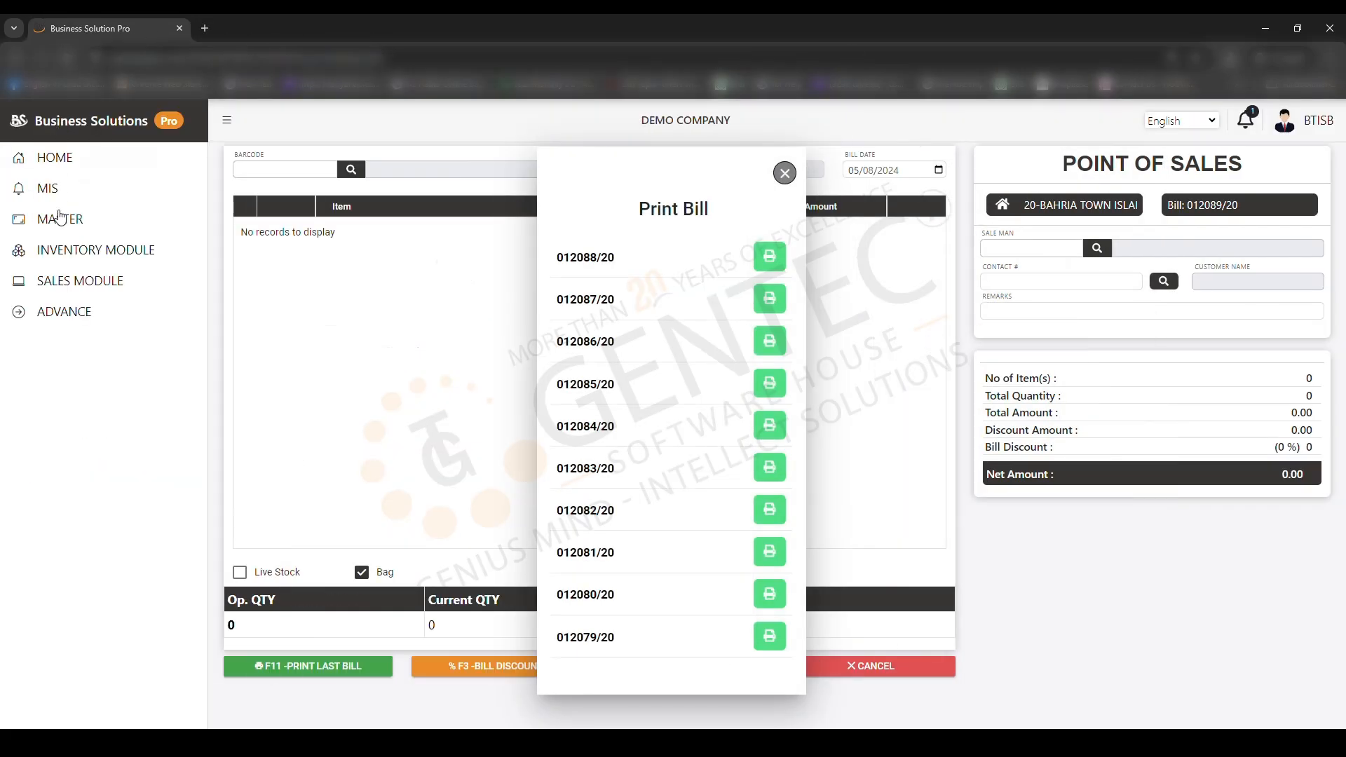
{"action": "left_click", "coordinate": [76, 284]}
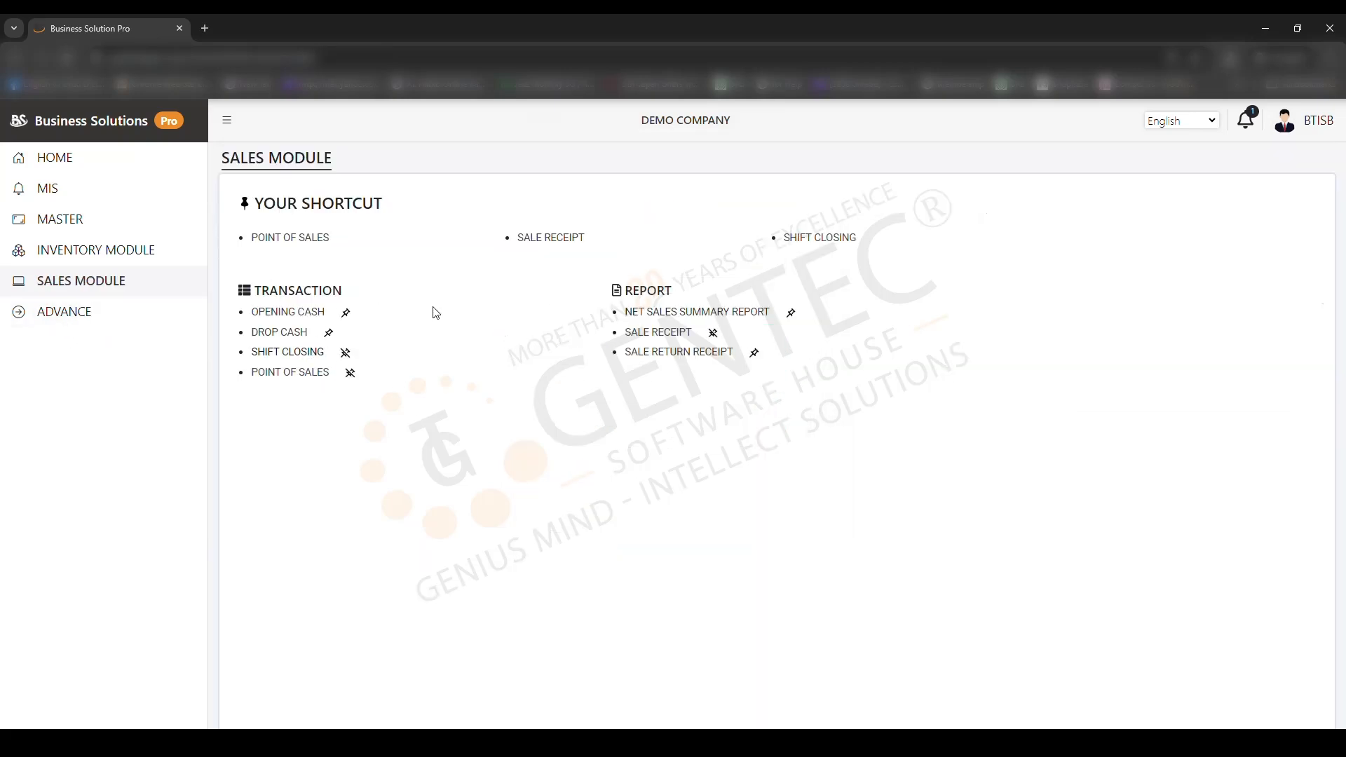
{"action": "left_click", "coordinate": [1290, 135]}
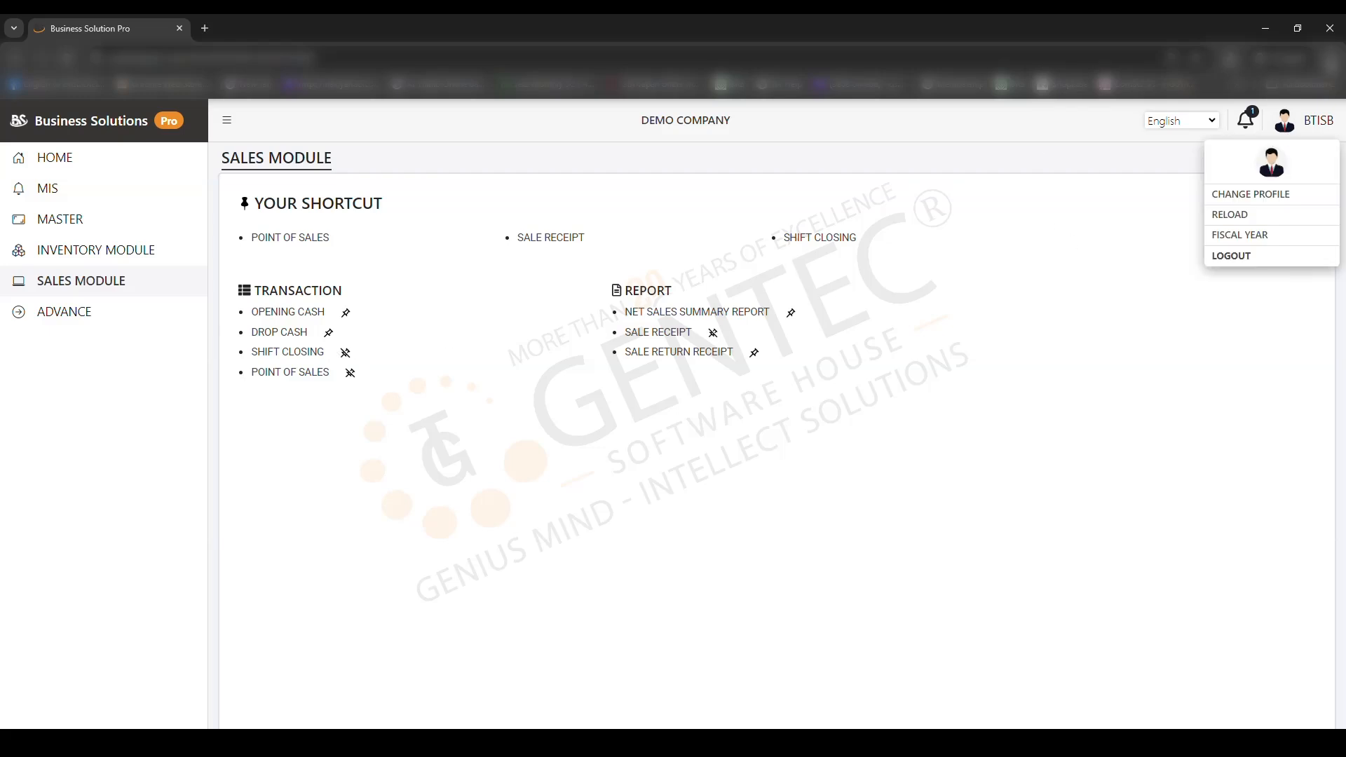